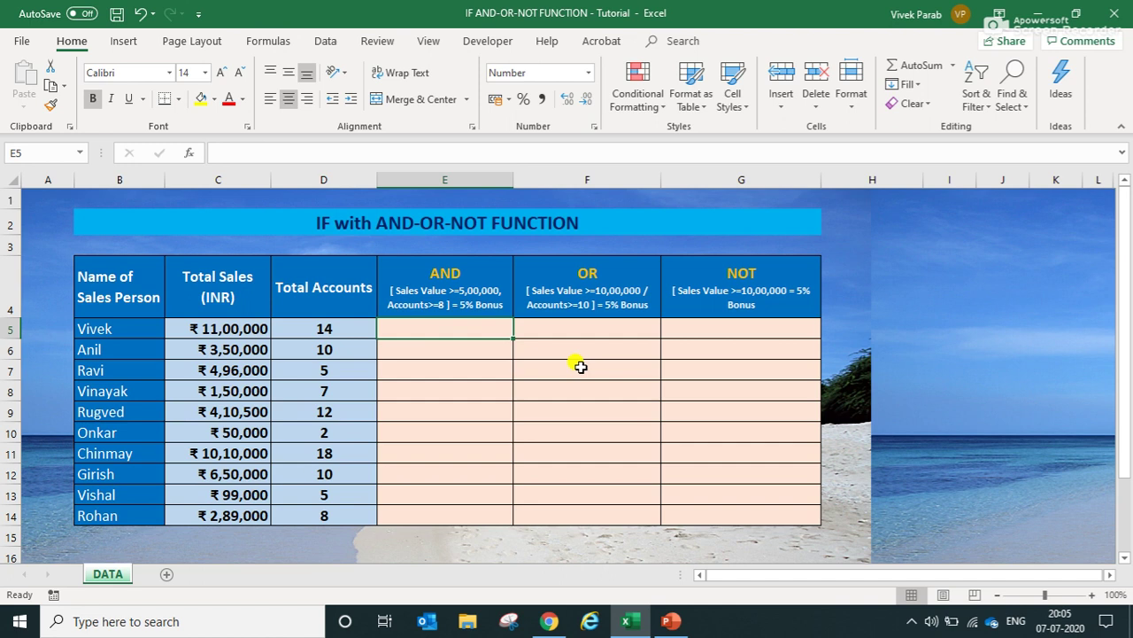
Begin an IF formula in E5 whose logical test is AND(C5>=500000,D5>=8)
type("=")
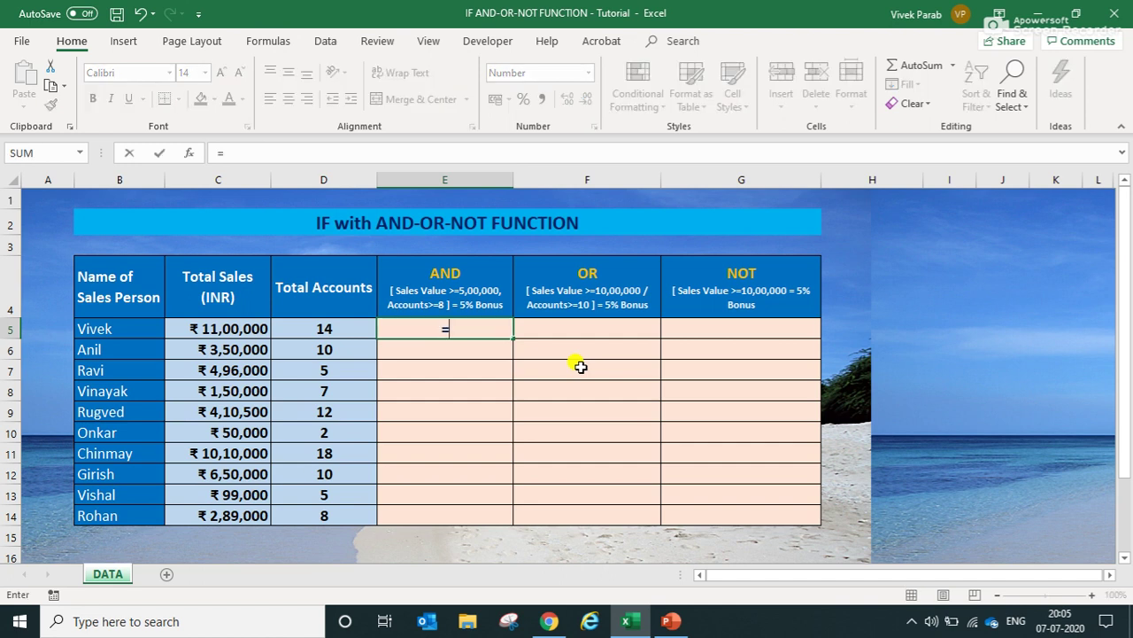
type("if")
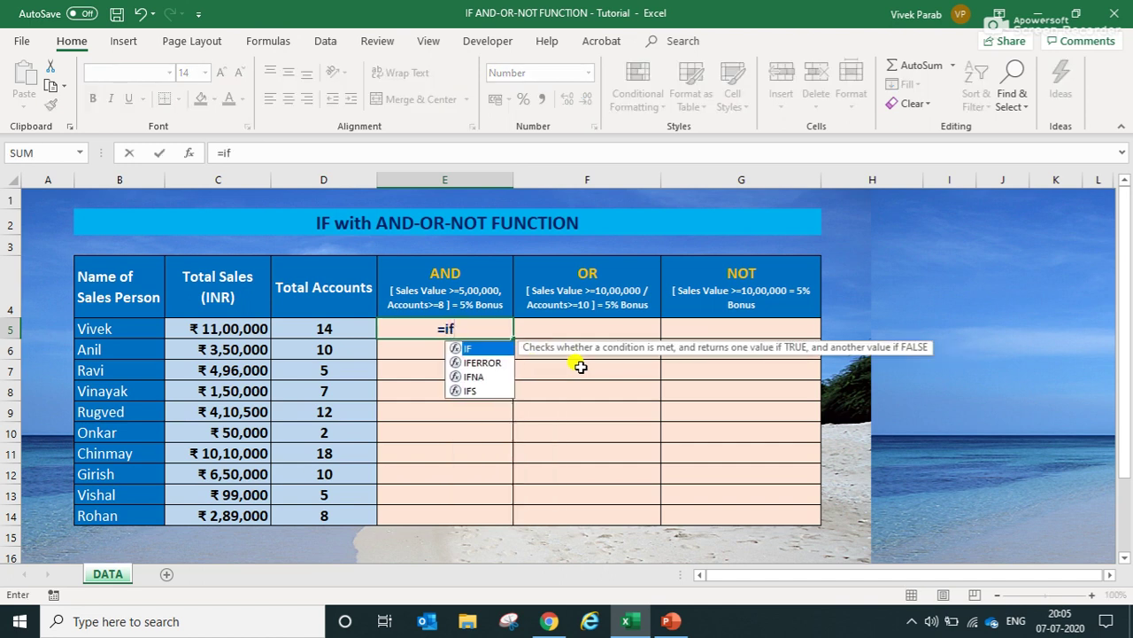
key("Tab")
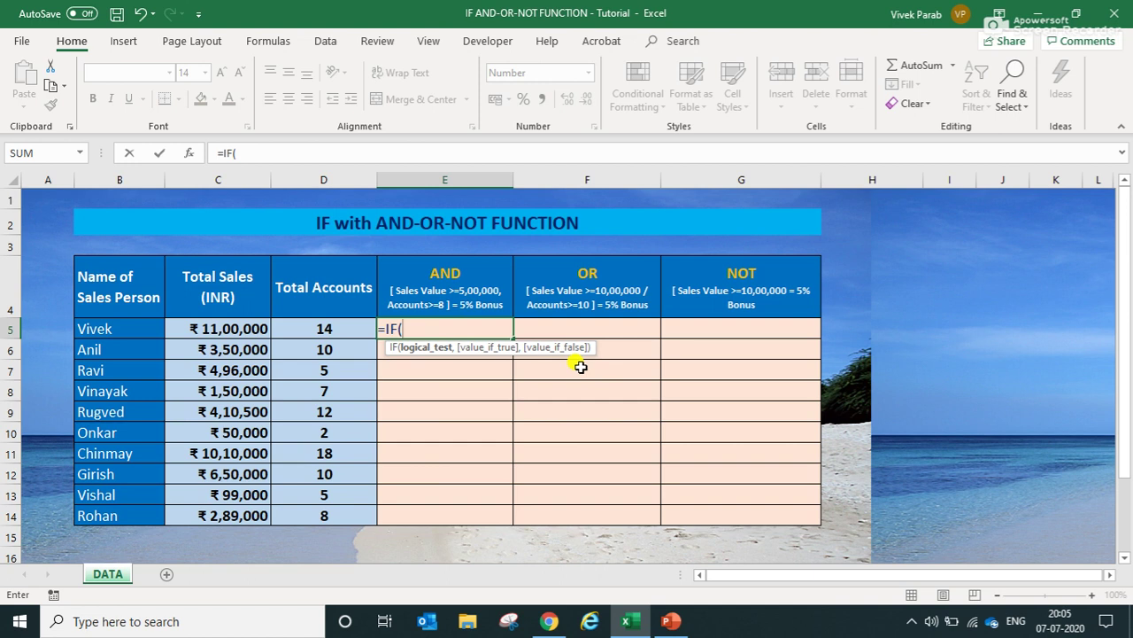
type("and")
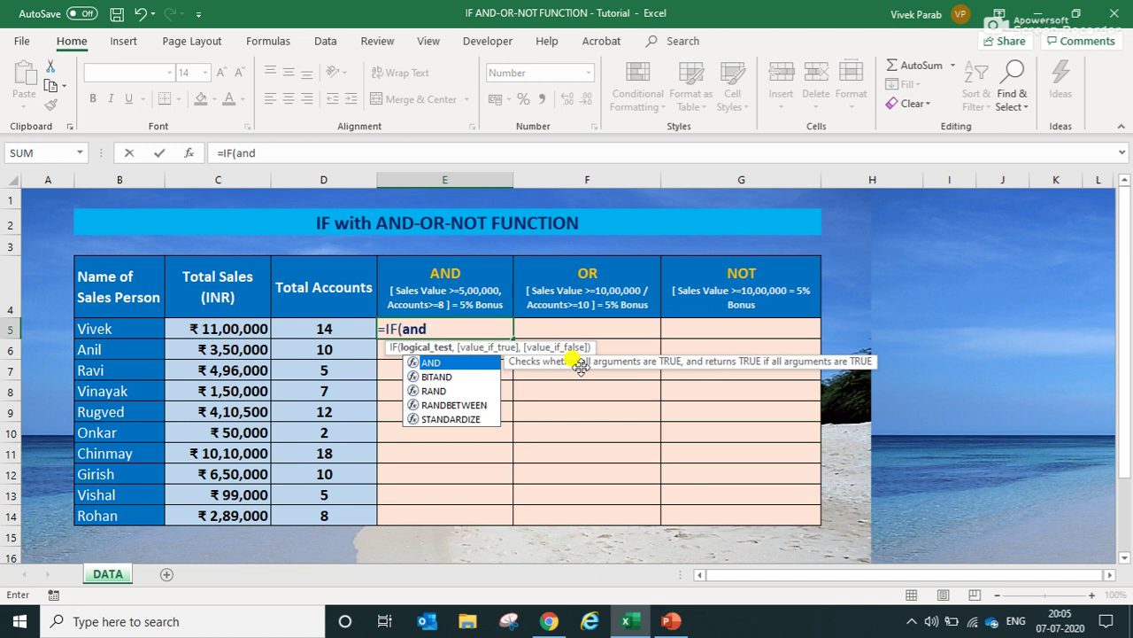
key("Tab")
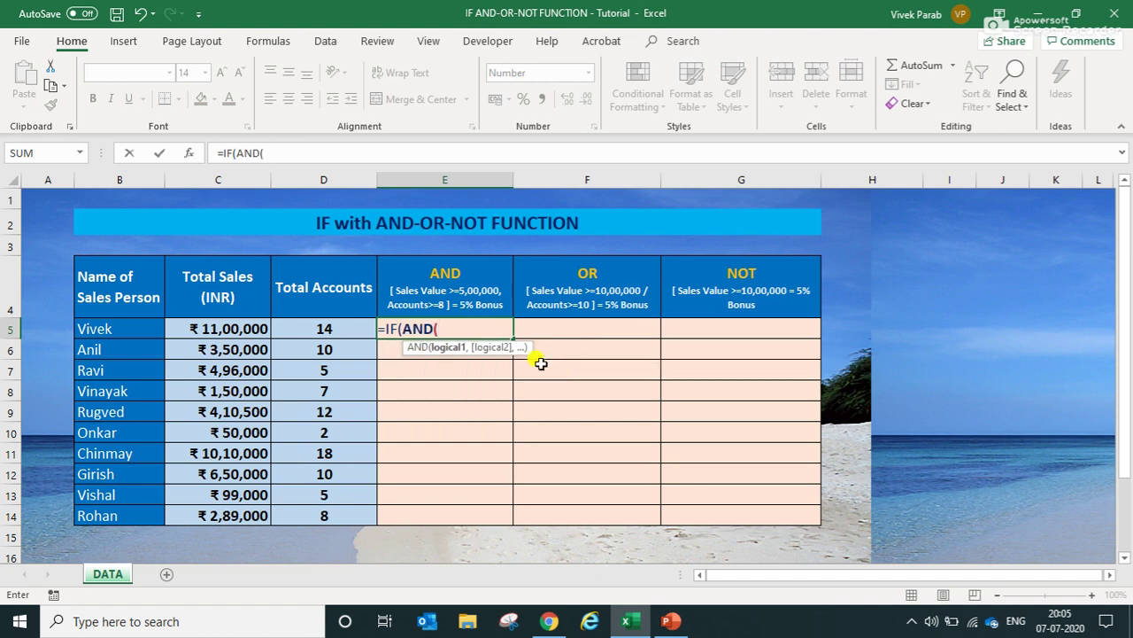
left_click(255, 324)
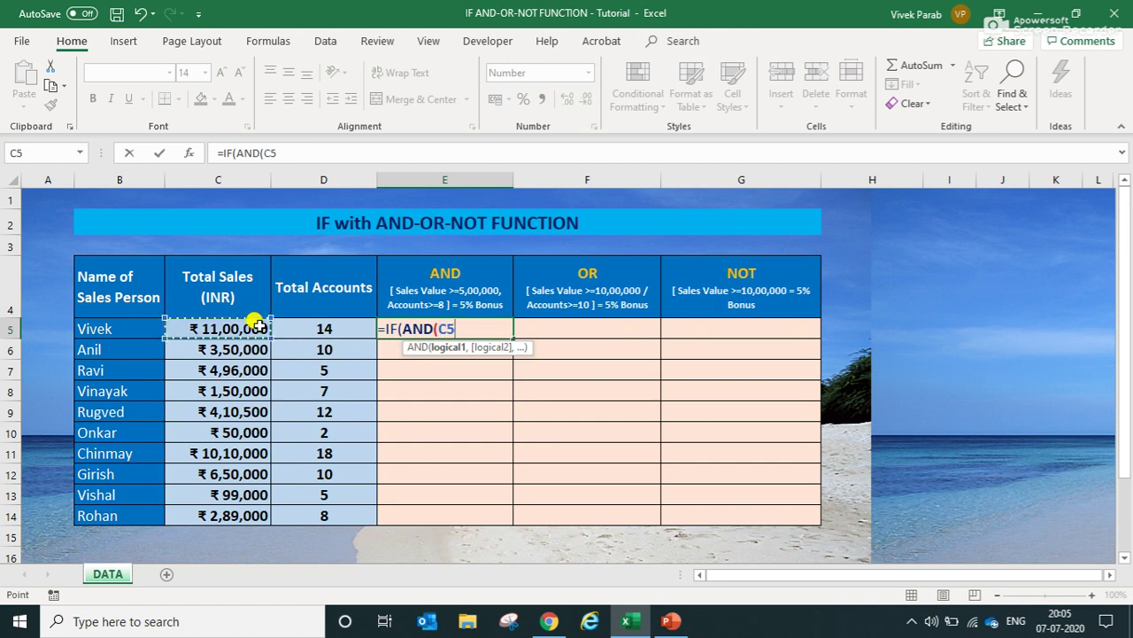
type(">=500000")
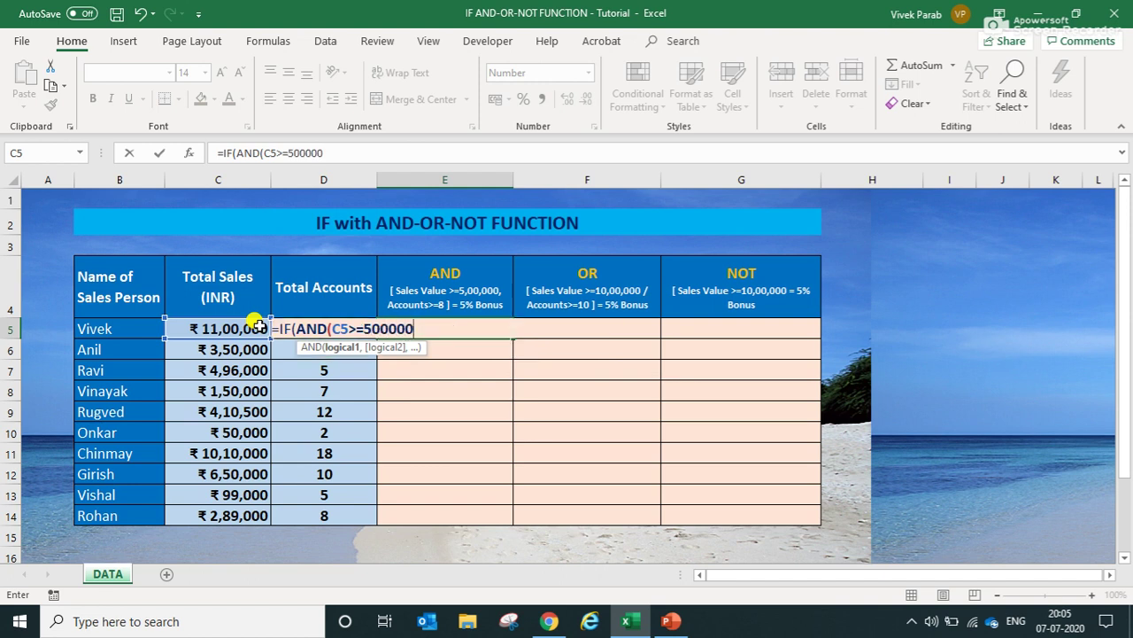
type(",")
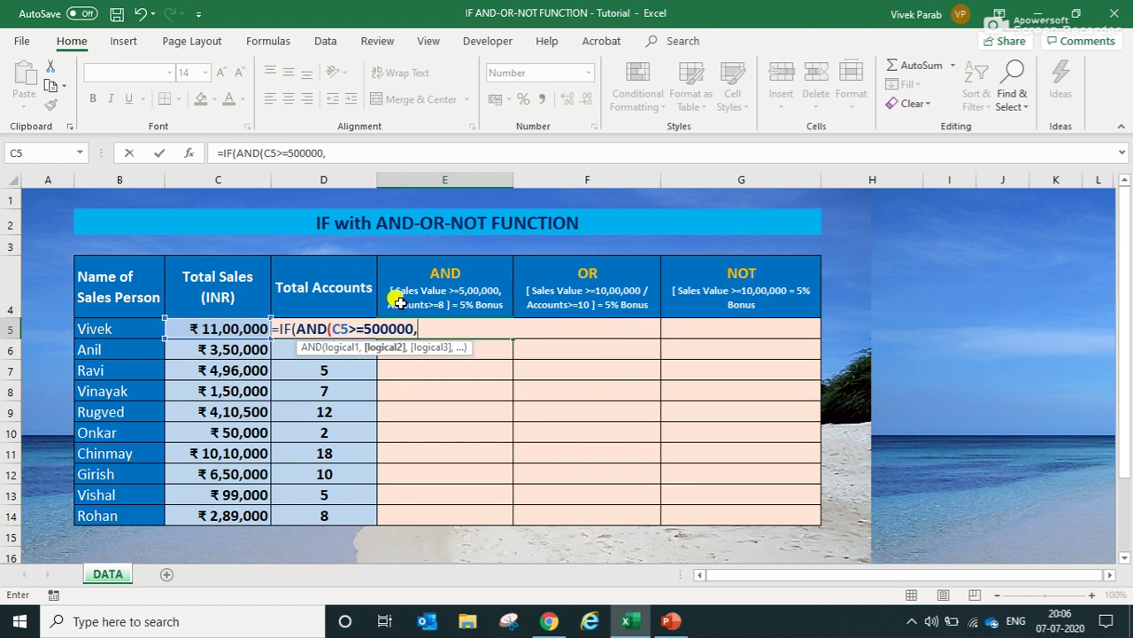
left_click(289, 356)
key("Up")
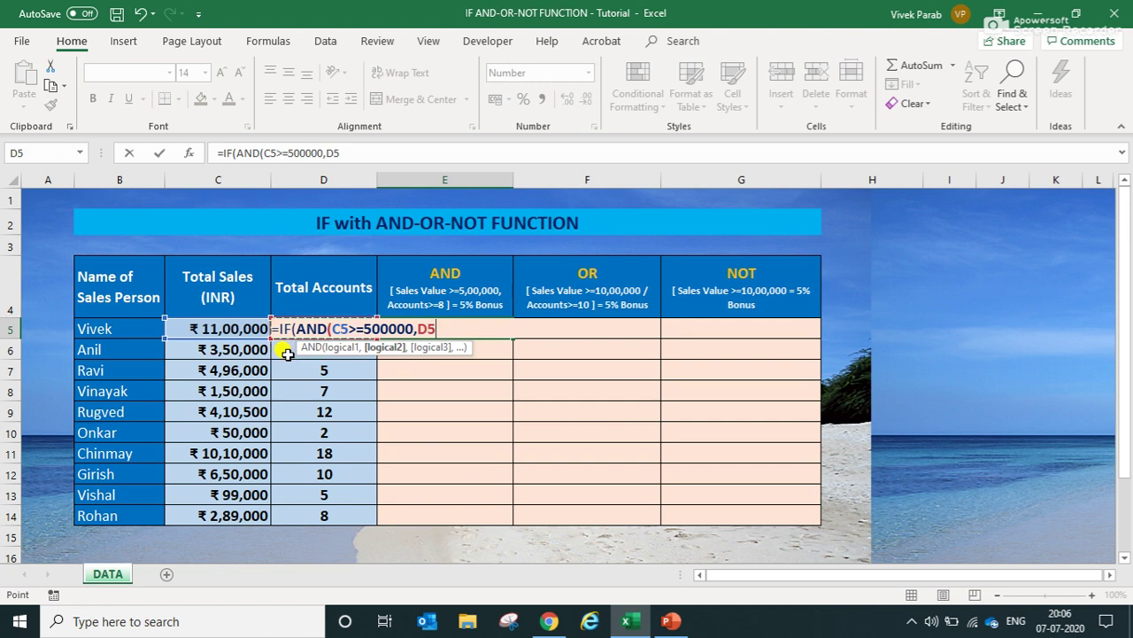
type(">=8")
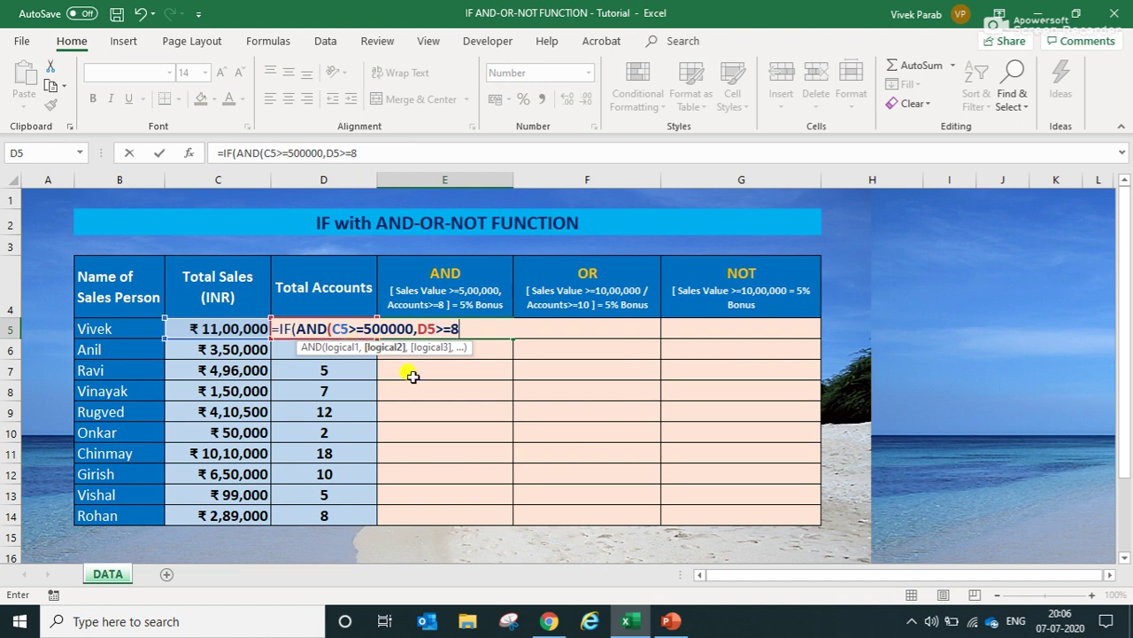
type(")")
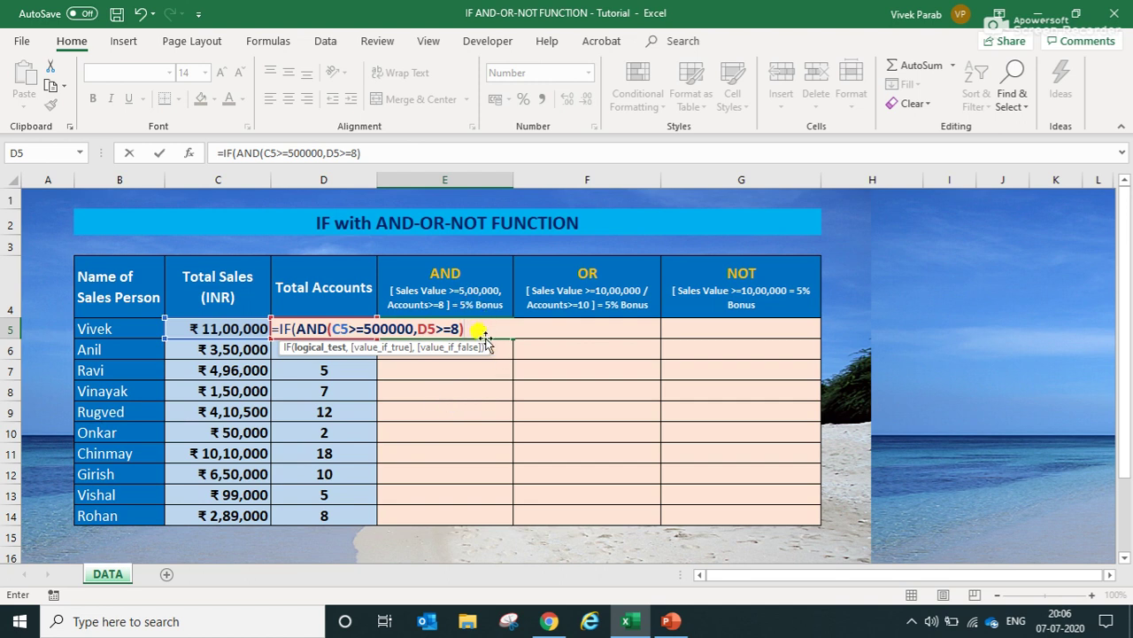
Complete the E5 formula so it returns "5%" if true and "0" if false, and enter it
type(",")
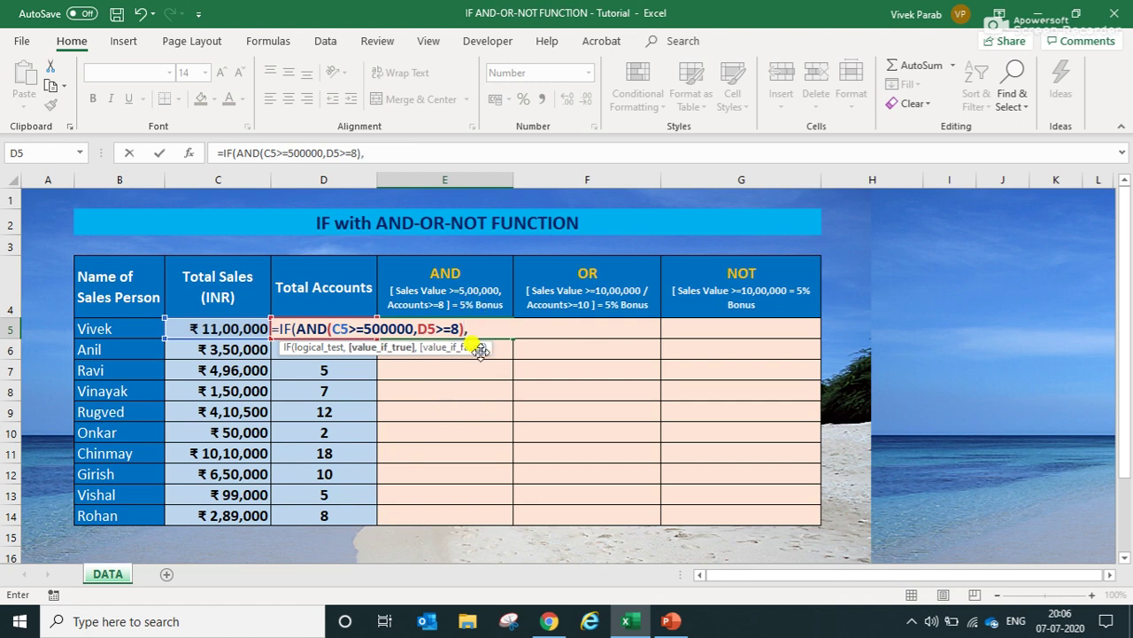
type("\"5%\",")
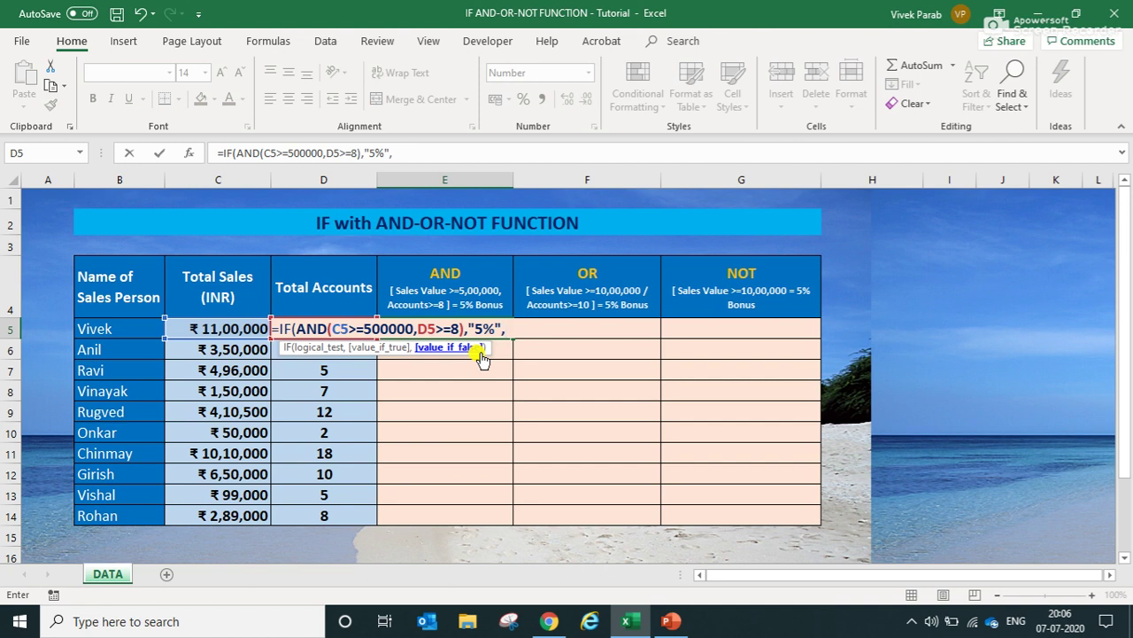
type("\"0\"")
type(")")
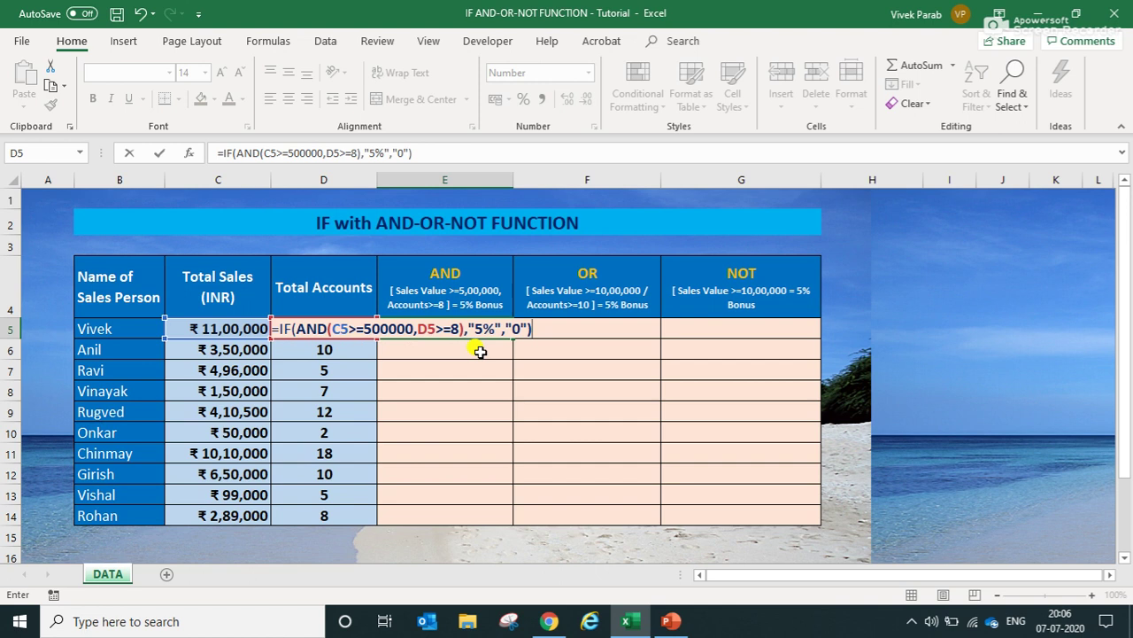
key("Return")
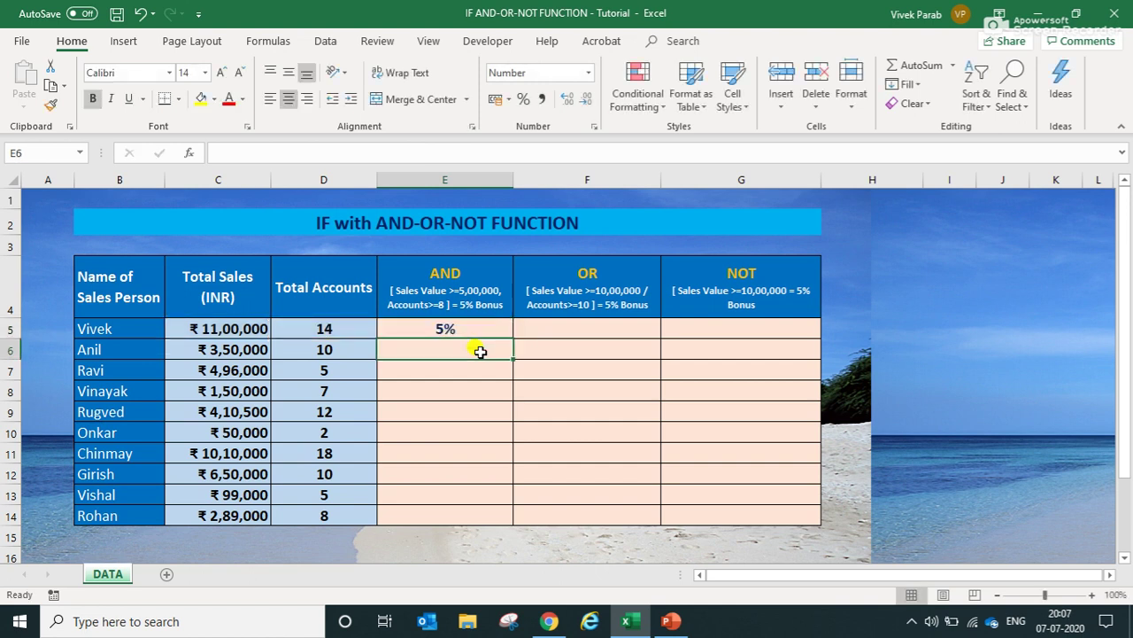
Copy the AND bonus formula from E5 down through E14 for the remaining sales persons
left_click(476, 329)
key("ctrl+c")
key("shift+Down")
key("shift+Down")
key("shift+Down")
key("shift+Down")
key("shift+Down")
key("shift+Down")
key("shift+Down")
key("shift+Down")
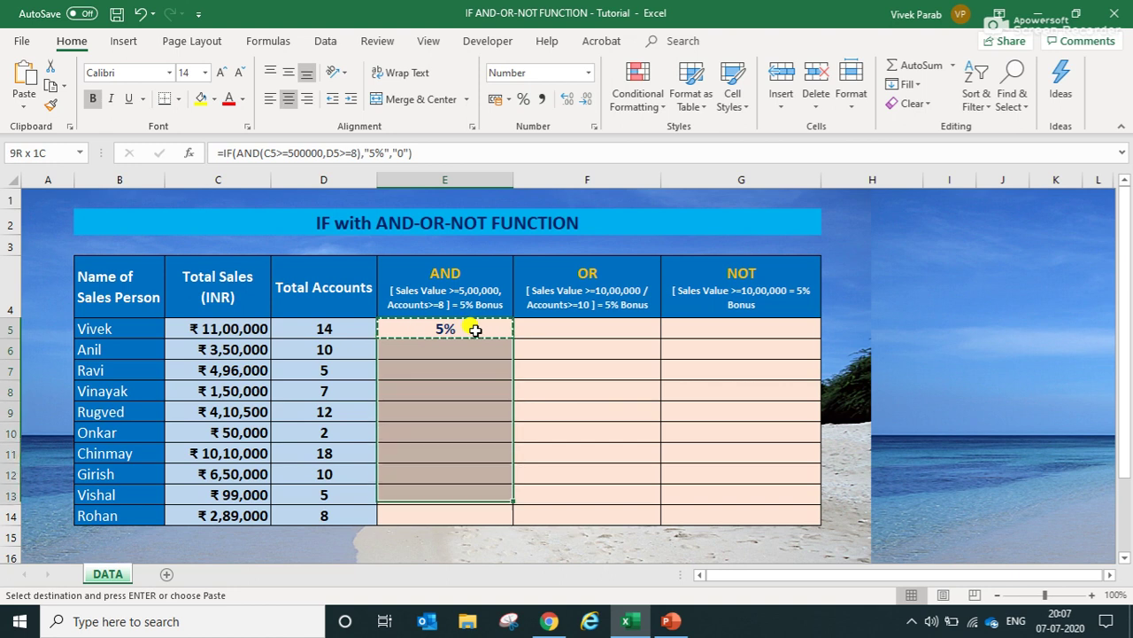
key("shift+Down")
key("ctrl+v")
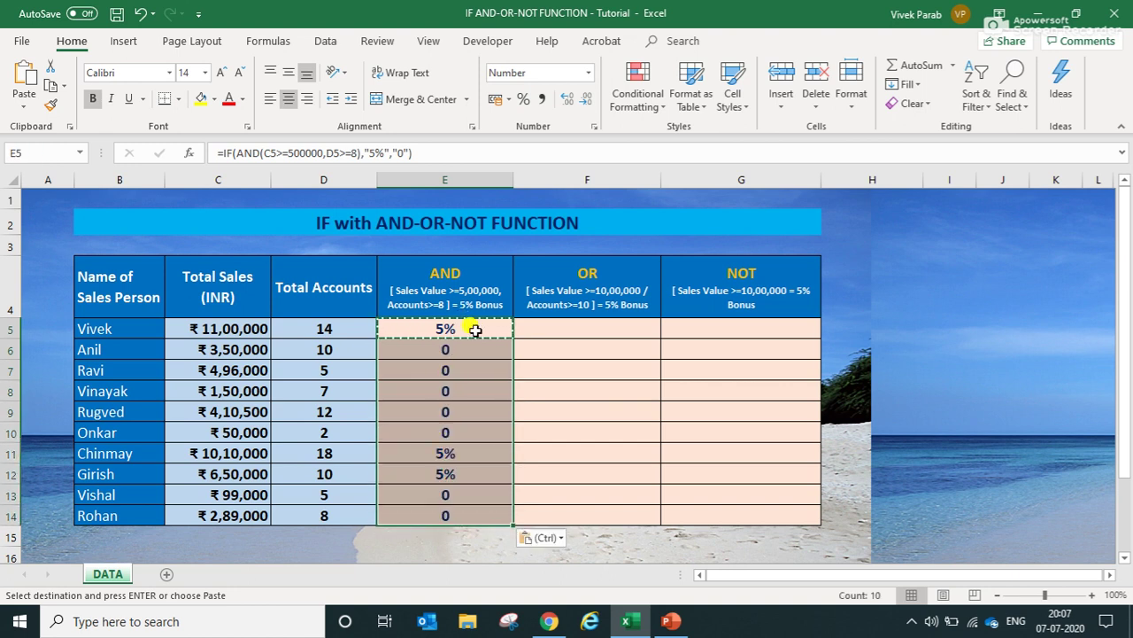
key("Escape")
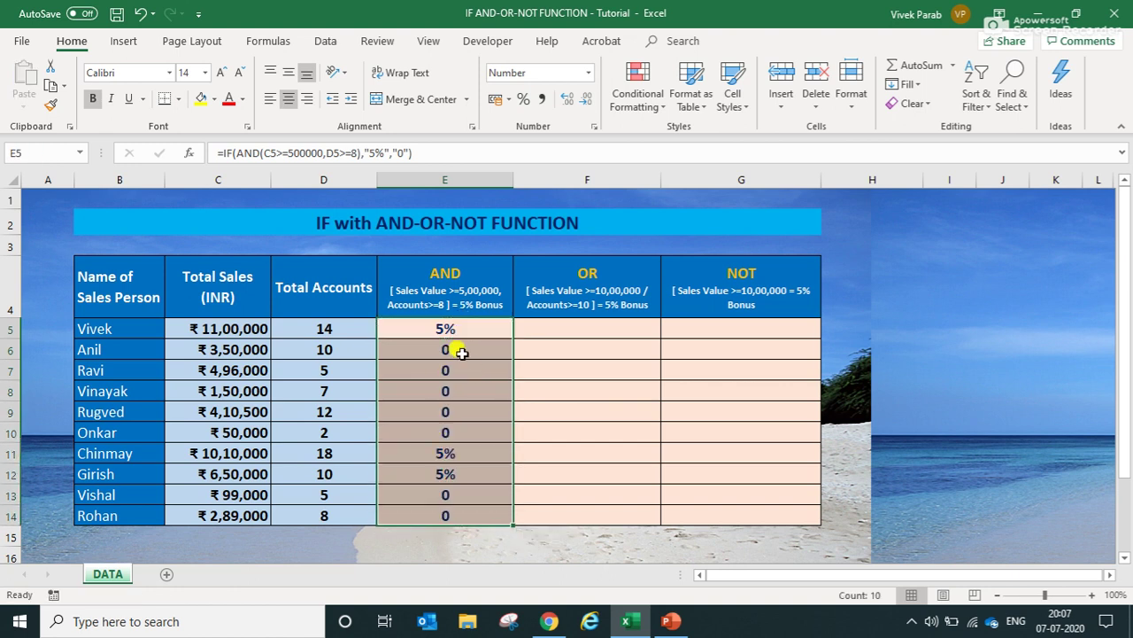
left_click(445, 326)
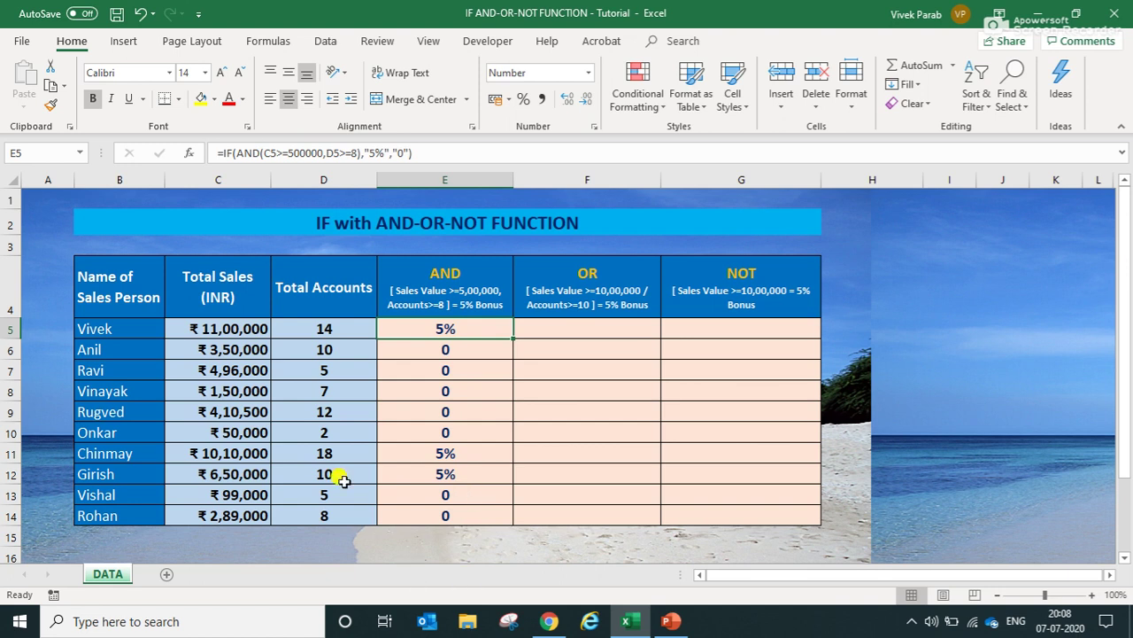
Begin an IF formula in F5 whose logical test is OR(C5>=1000000,D5>=10)
left_click(577, 328)
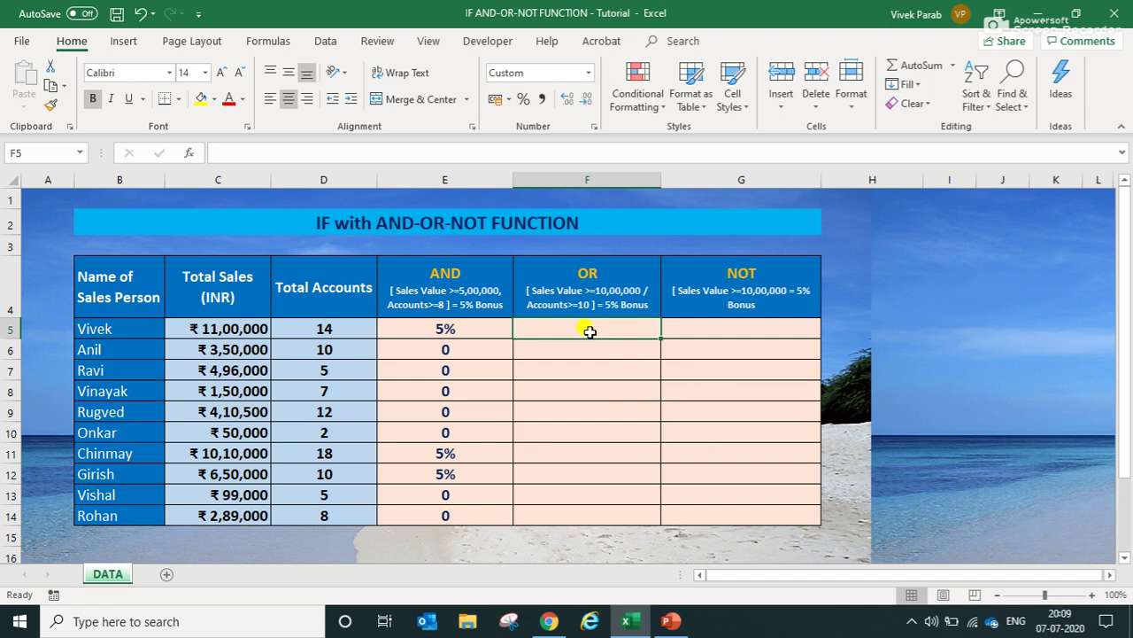
type("=if")
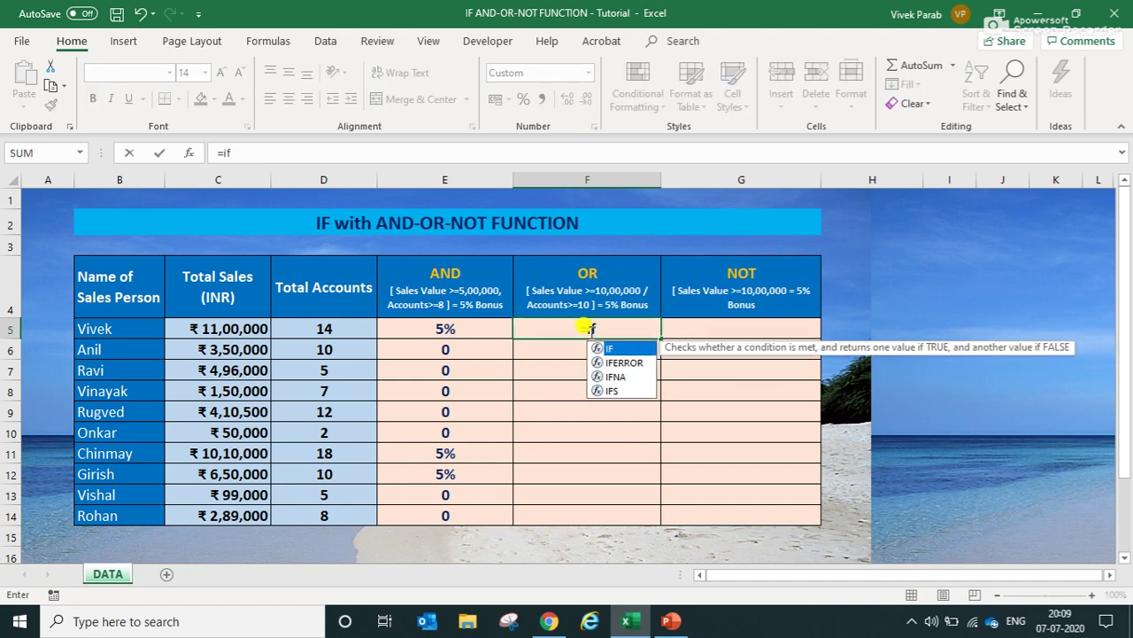
key("Tab")
type("or")
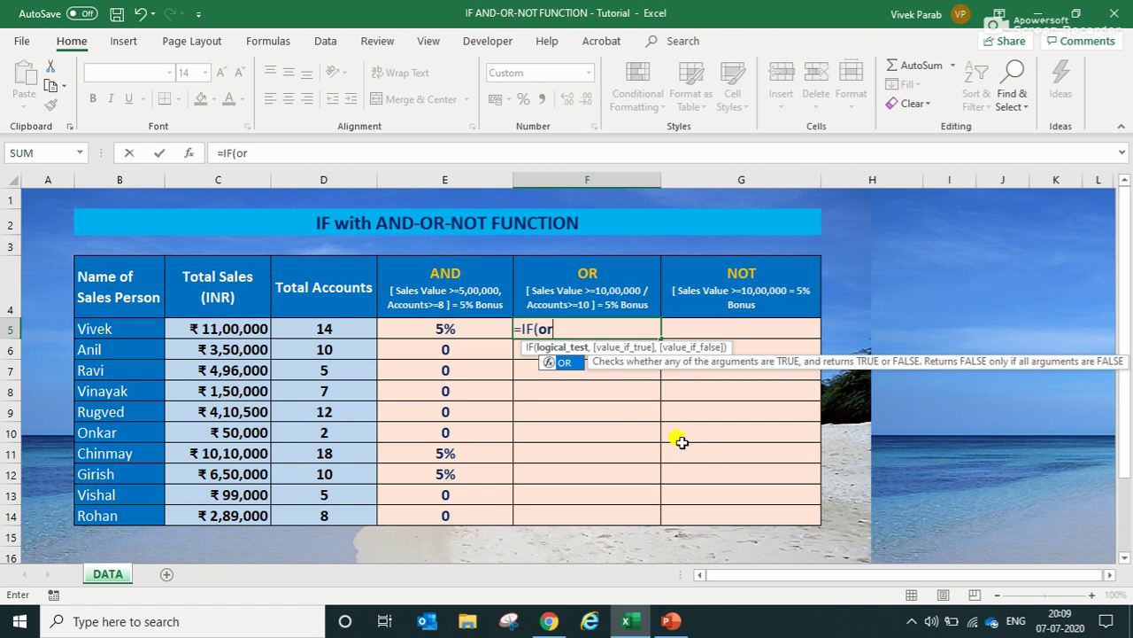
type("(")
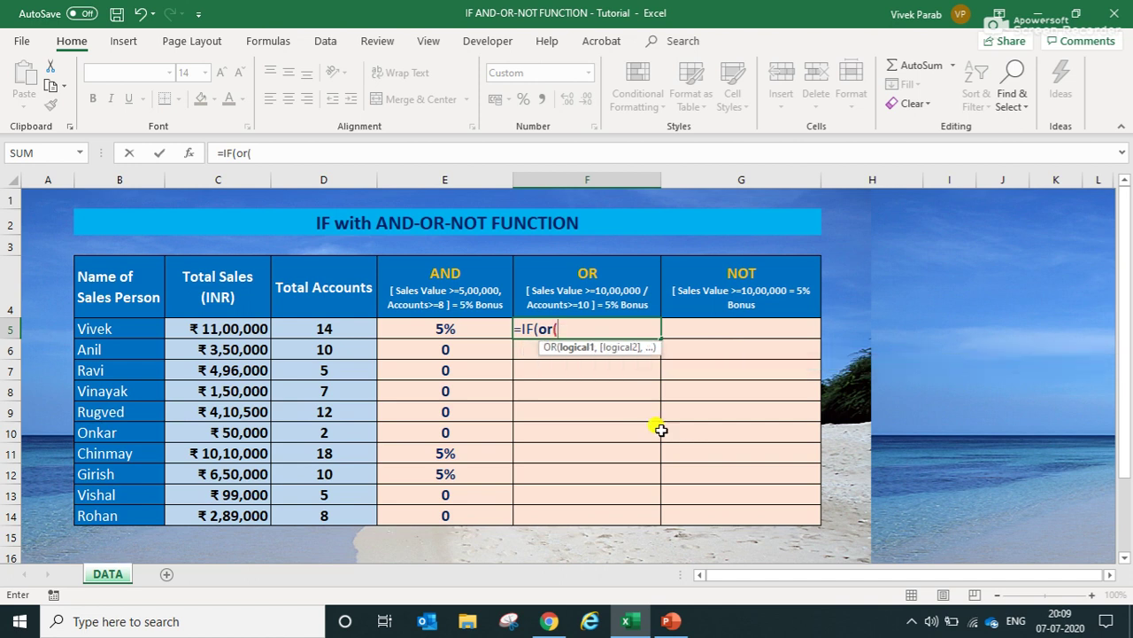
left_click(255, 328)
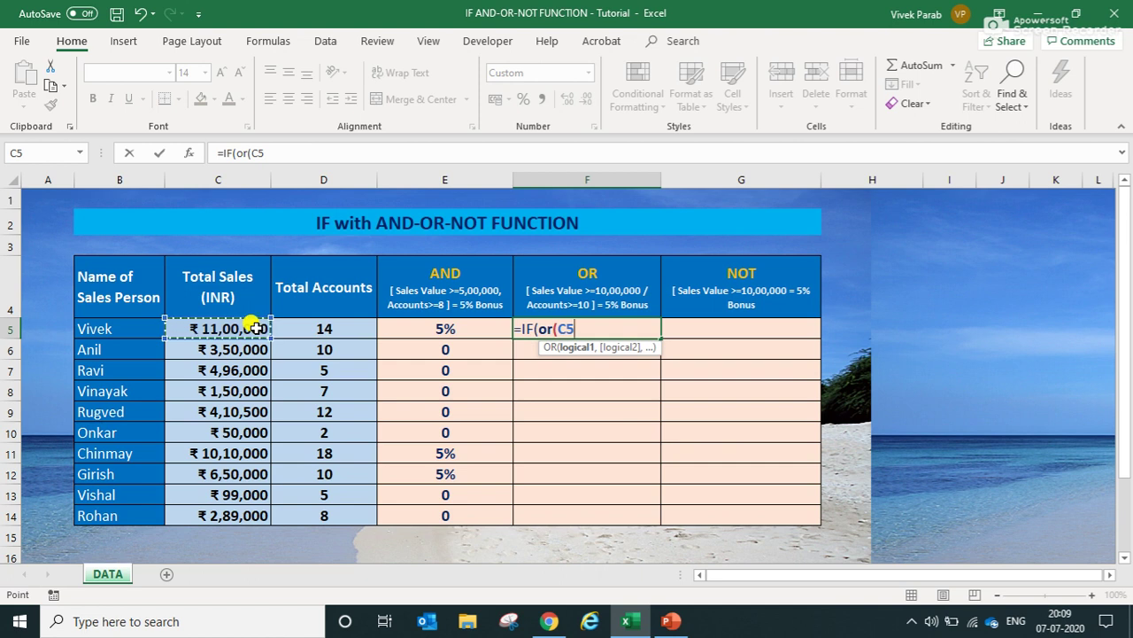
type(">=1000000")
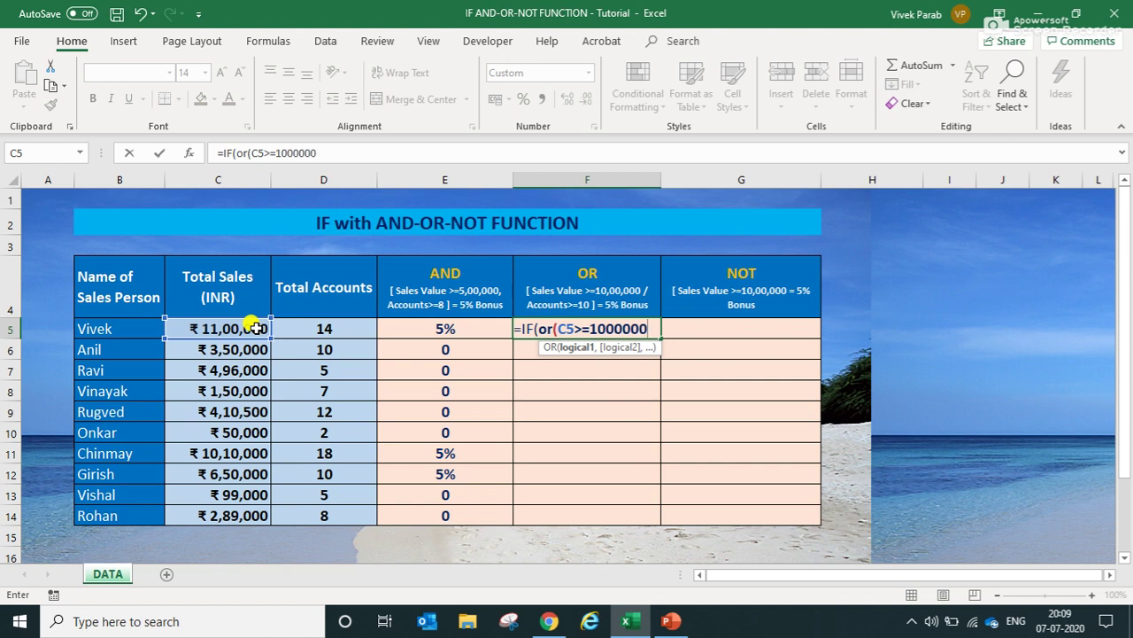
type(",")
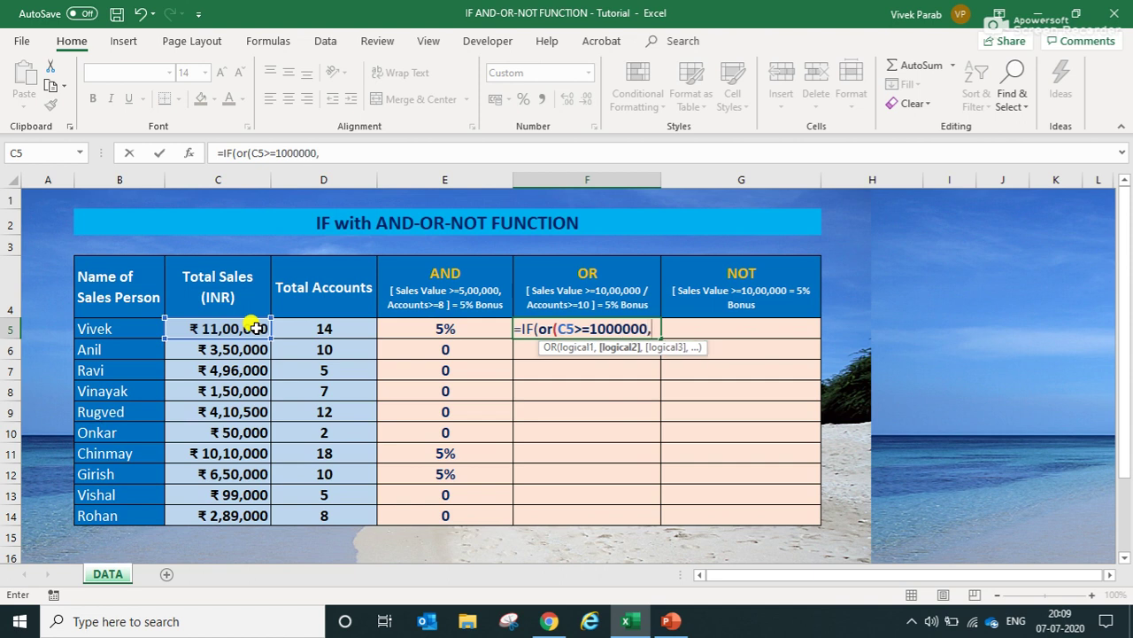
left_click(301, 329)
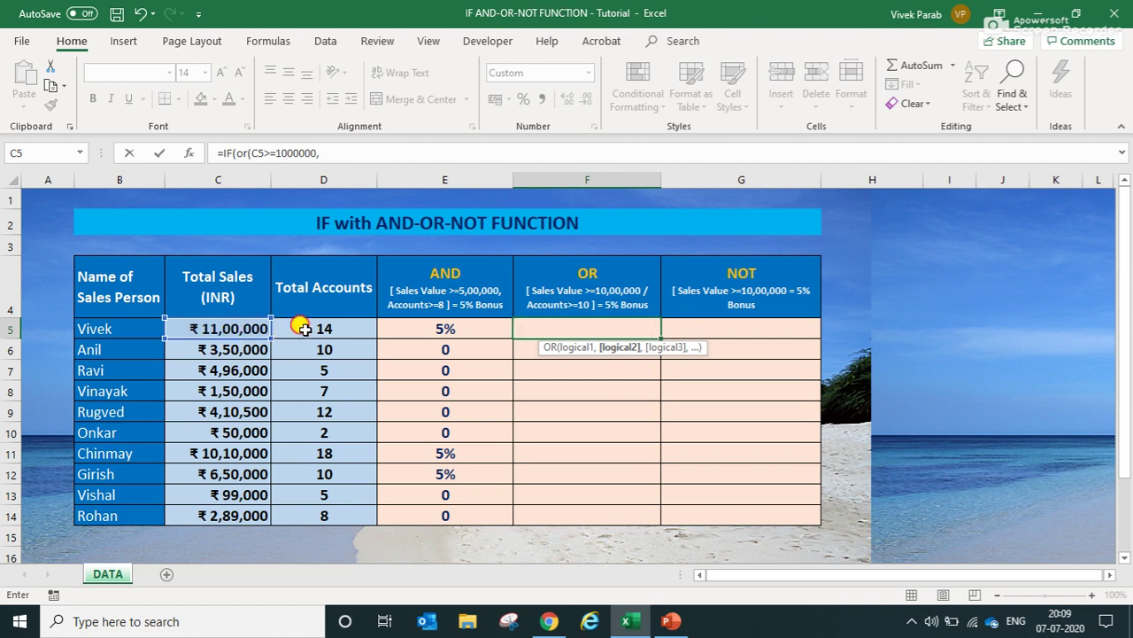
type(">=10")
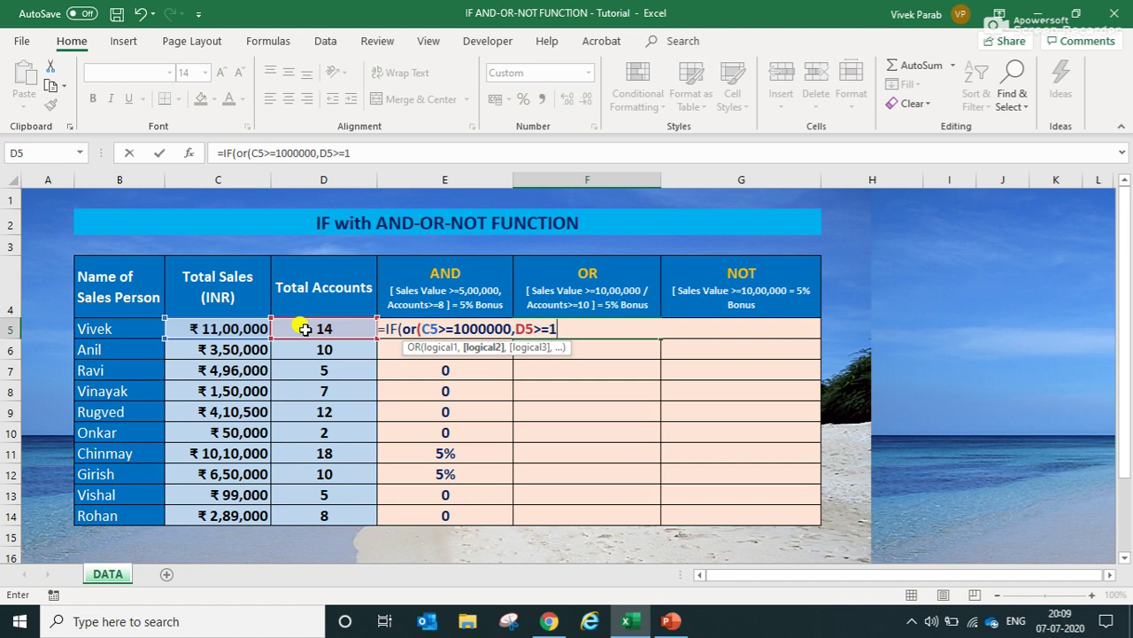
type("),")
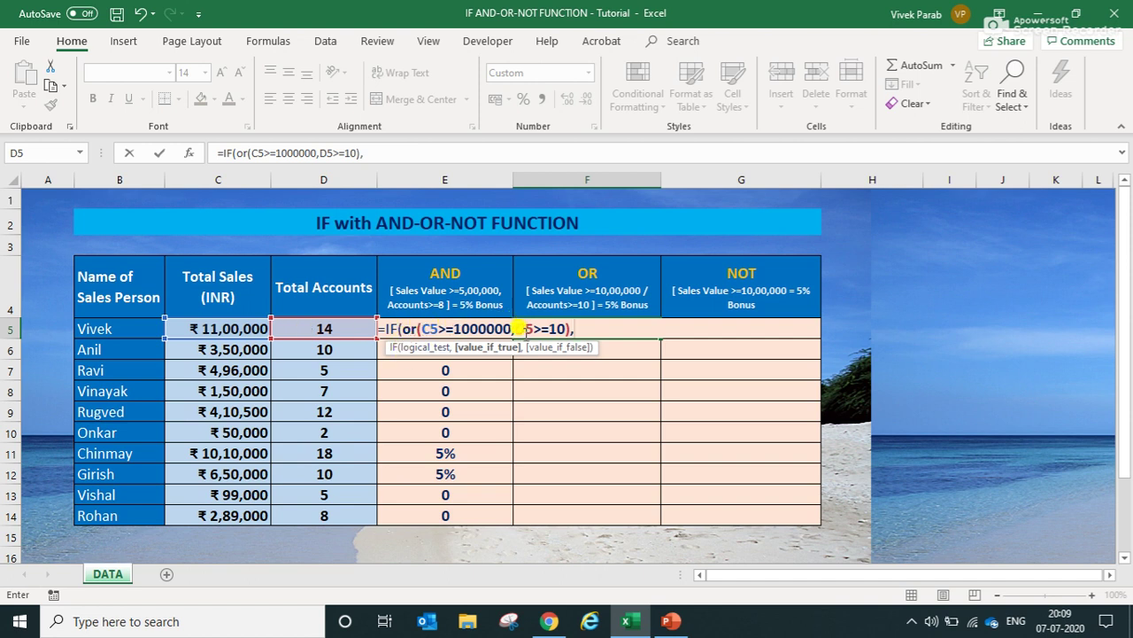
Complete the F5 formula so it returns "5%" if true and "0" if false, keeping F5 selected on entry
type("\"5%\",")
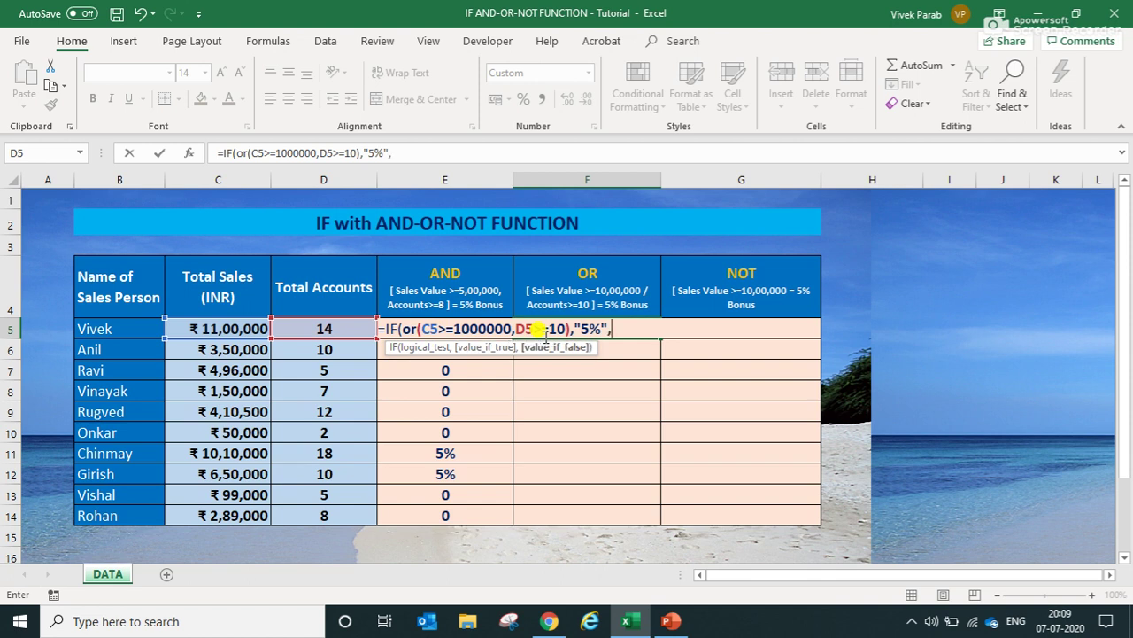
type("\"0\")")
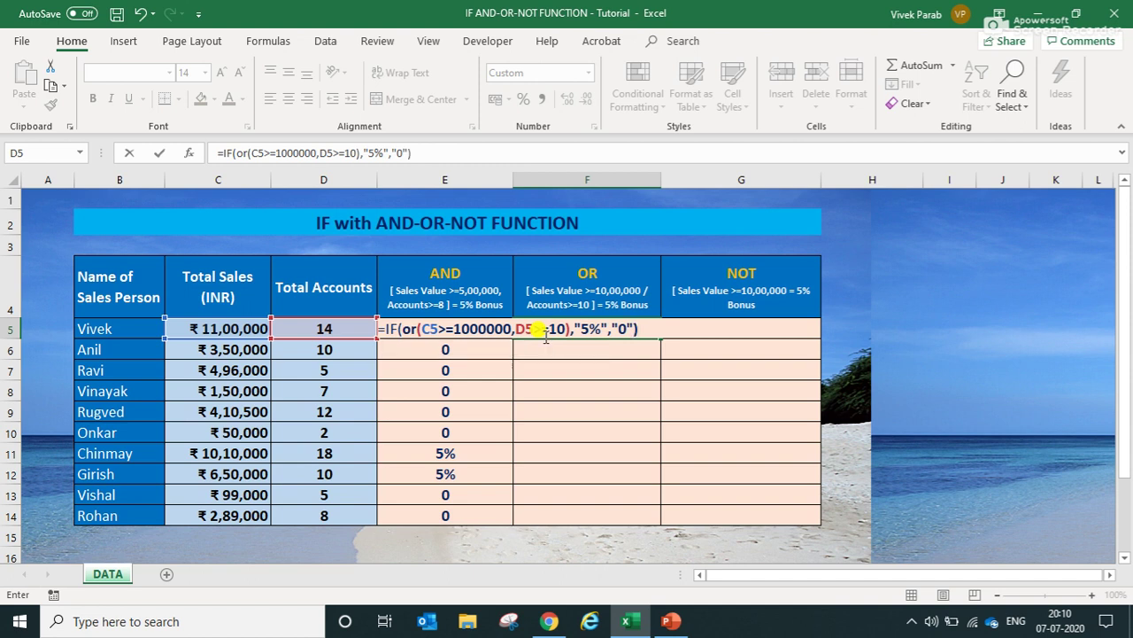
key("ctrl+Return")
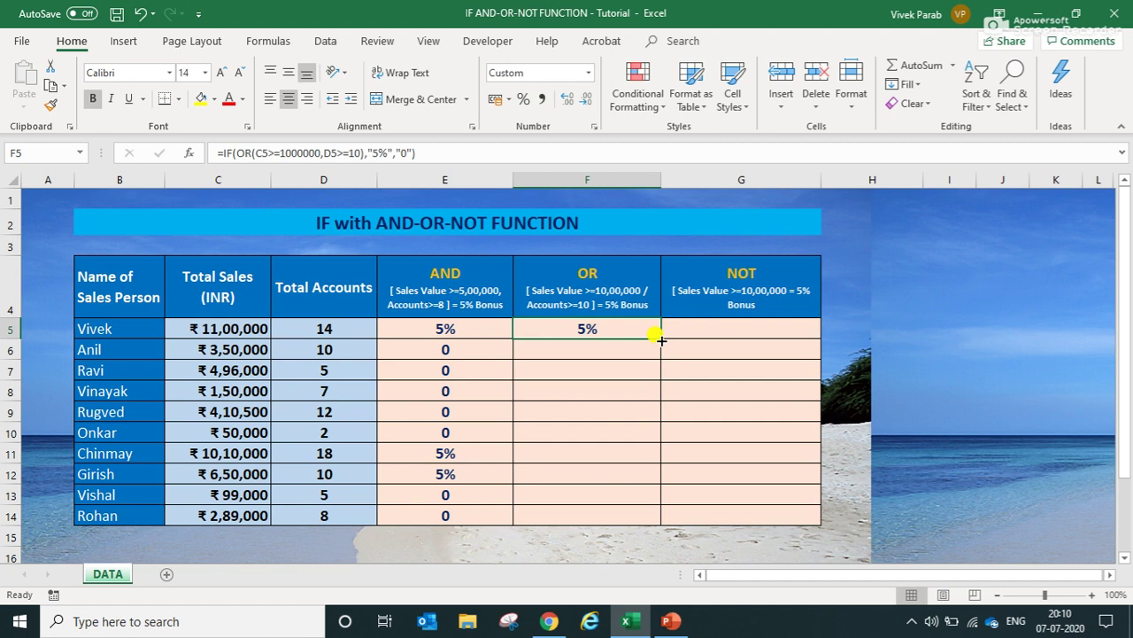
Fill the OR bonus formula from F5 down through F14, then reselect F5
double_click(661, 341)
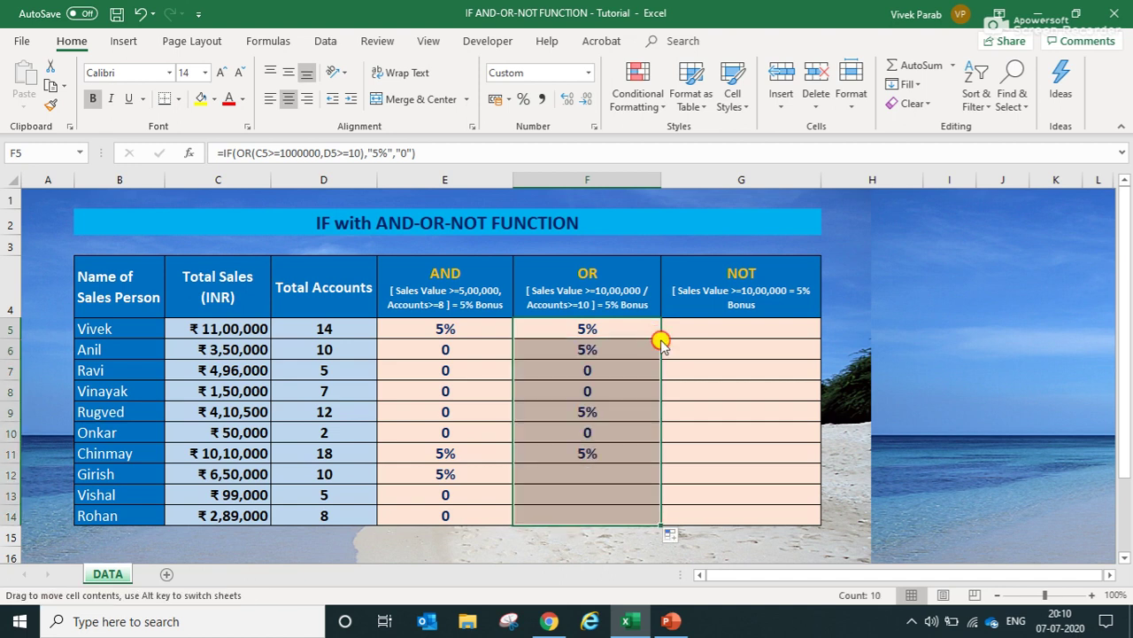
left_click(731, 387)
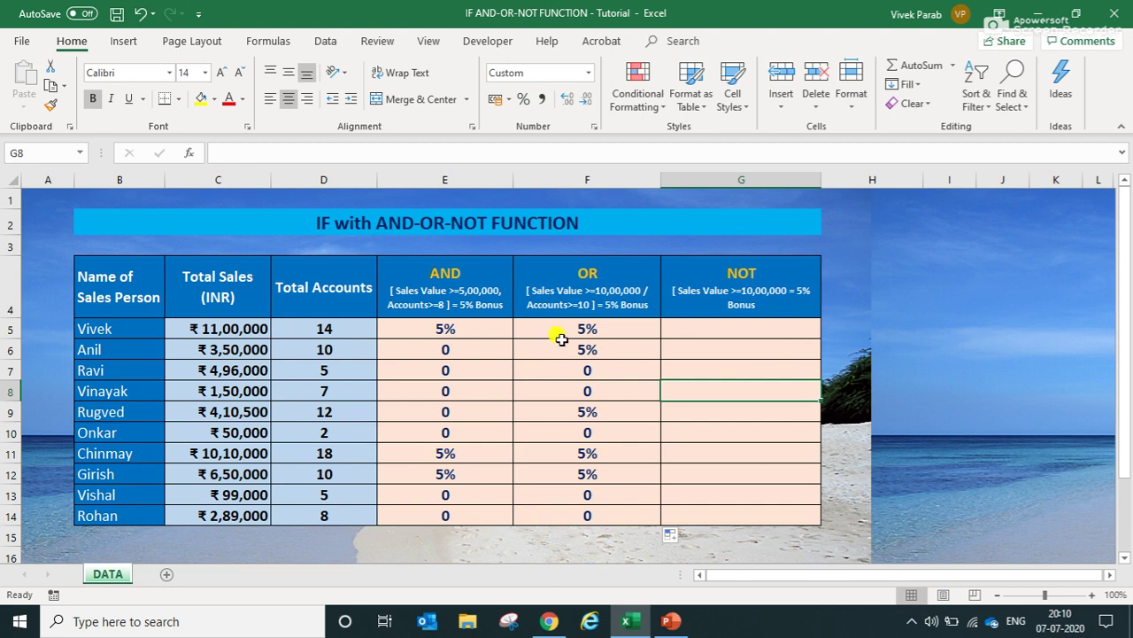
left_click(611, 330)
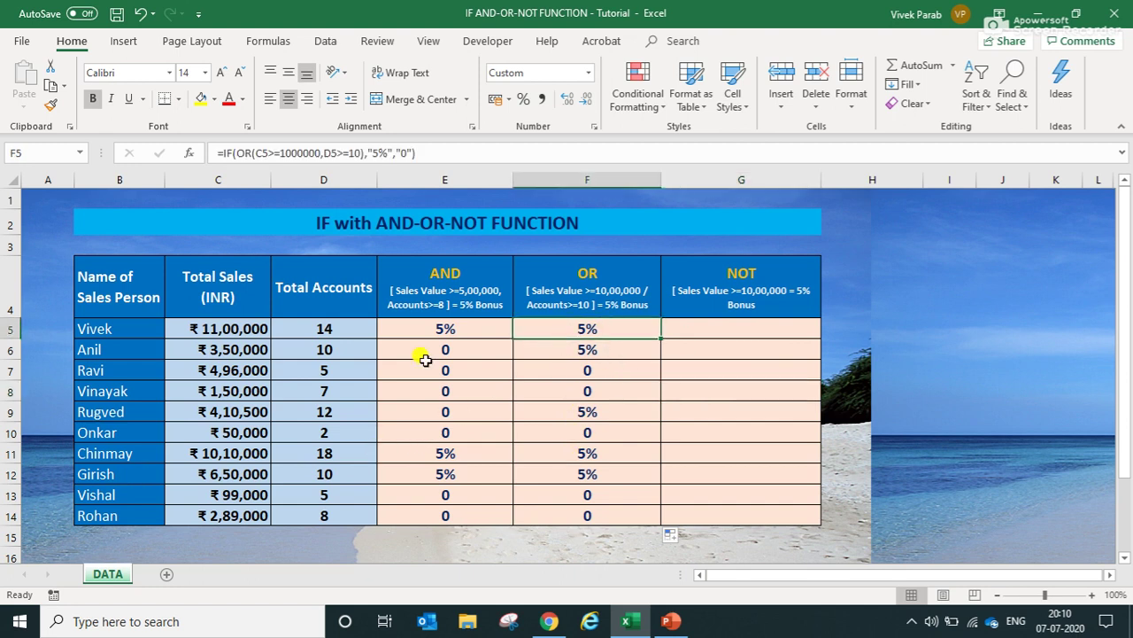
Check the total sales and account cells in rows 5 and 6 against their AND and OR bonus results
left_click(252, 322)
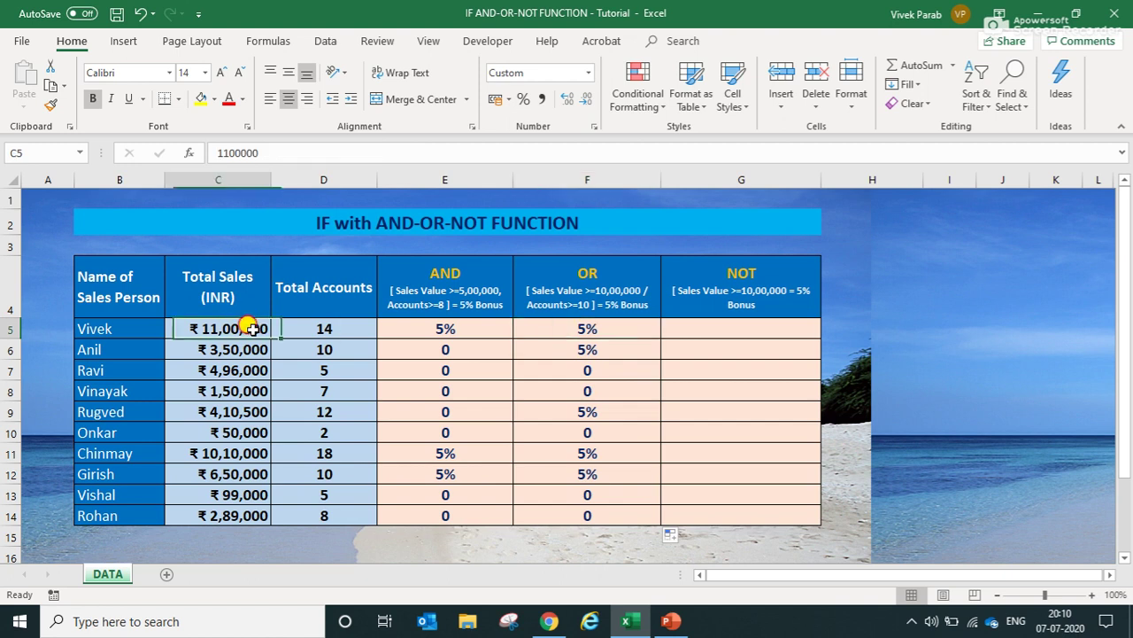
left_click(328, 329)
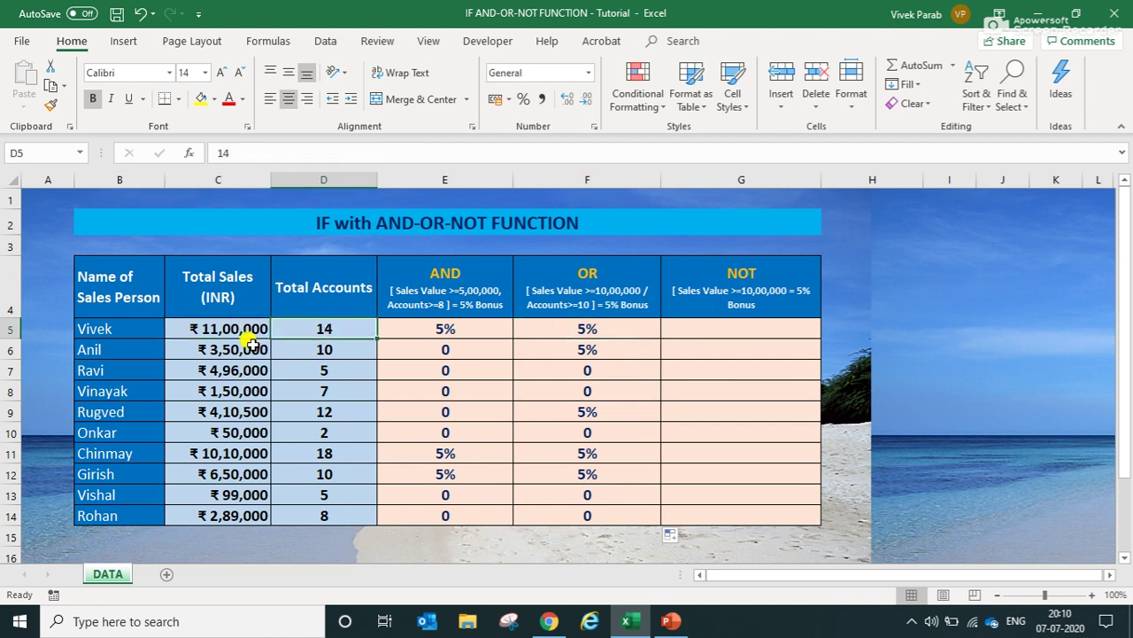
left_click_drag(257, 348, 285, 345)
left_click(443, 349)
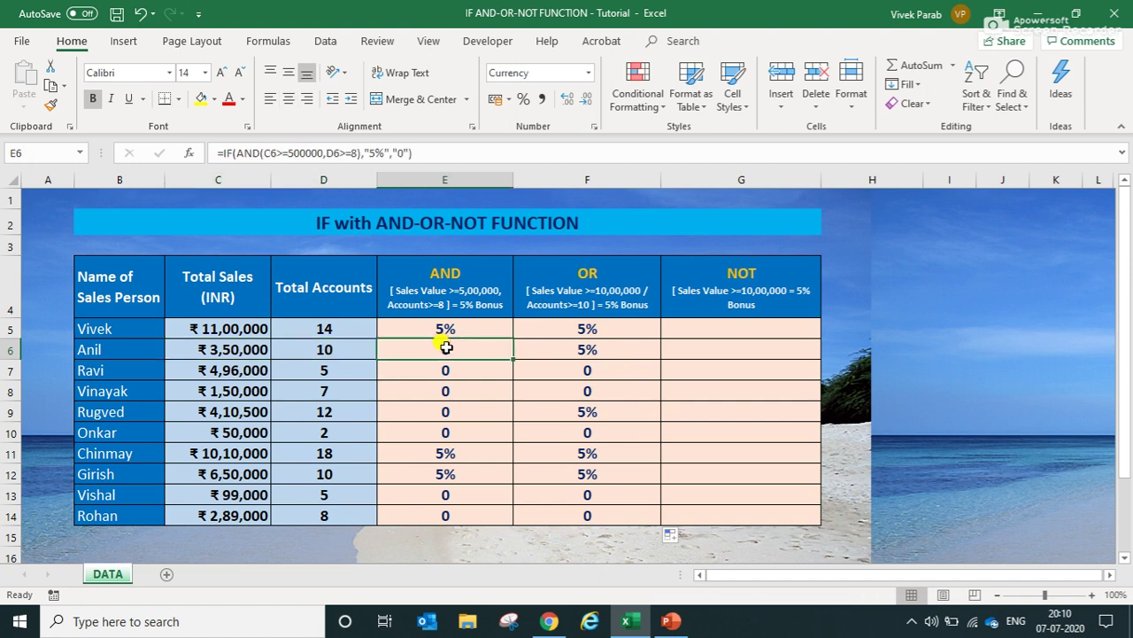
left_click_drag(250, 349, 285, 349)
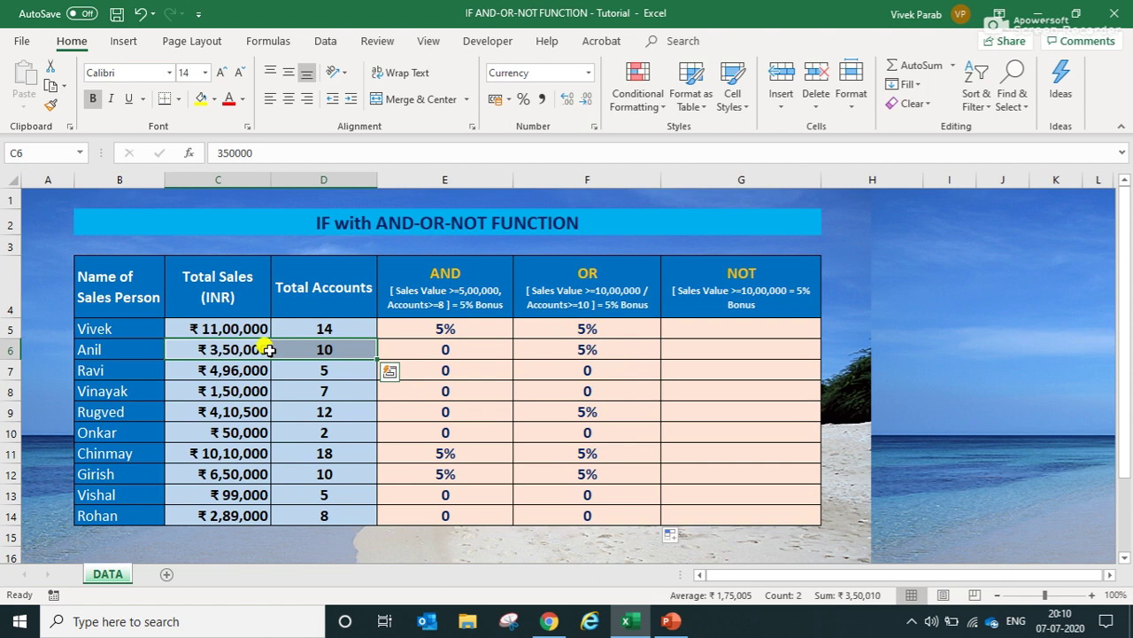
left_click(248, 349)
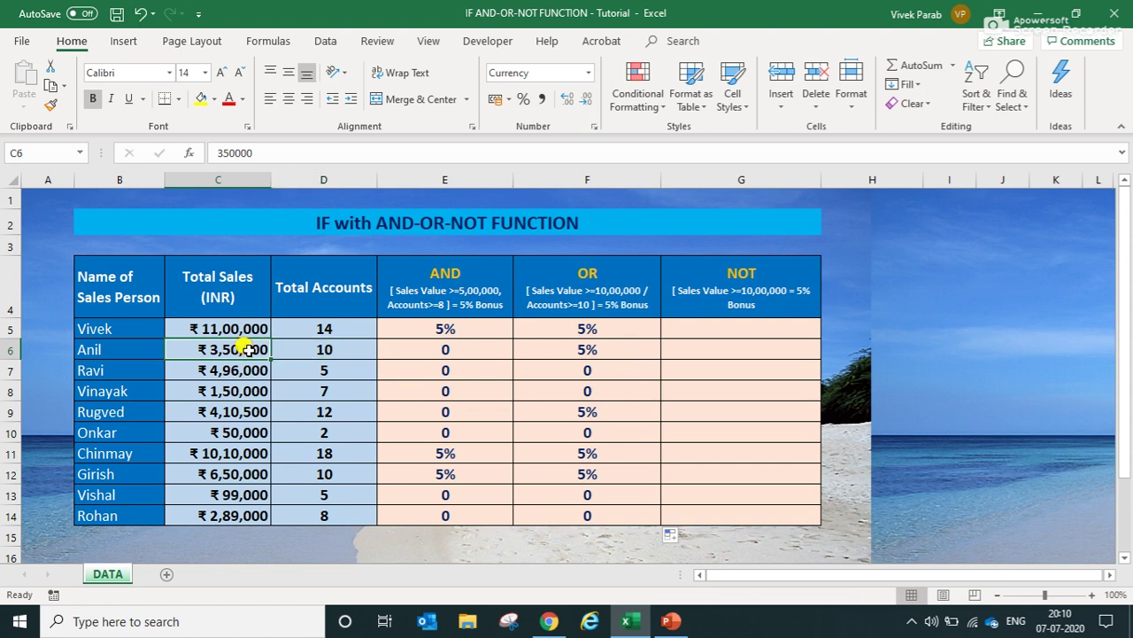
left_click(300, 352)
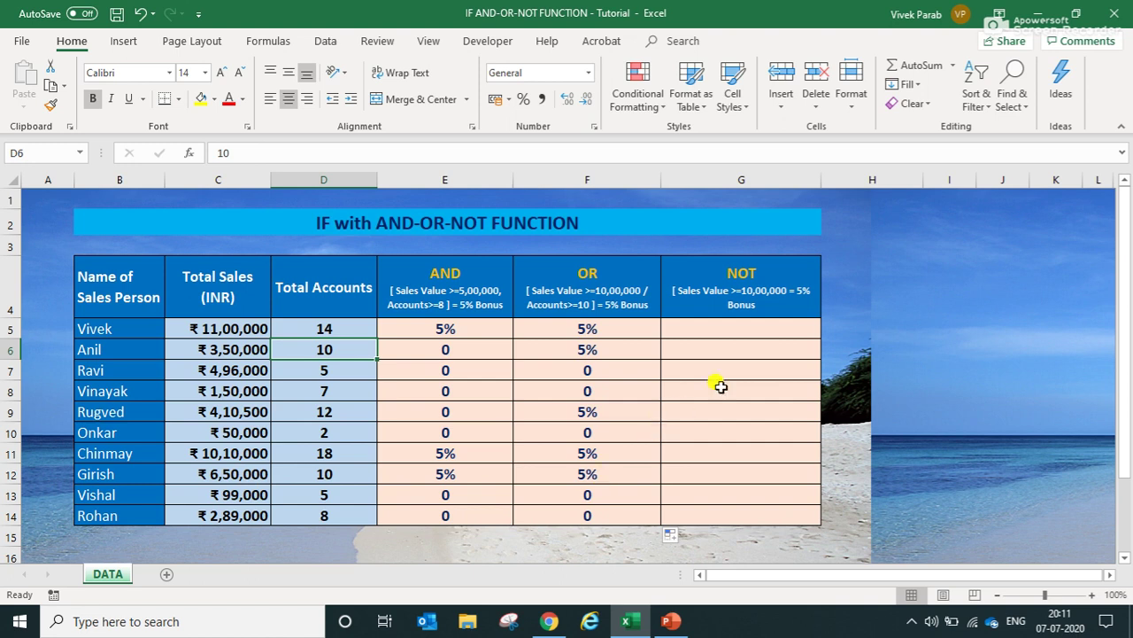
Begin an IF formula in G5 whose logical test is NOT(C5>=1000000)
left_click(739, 331)
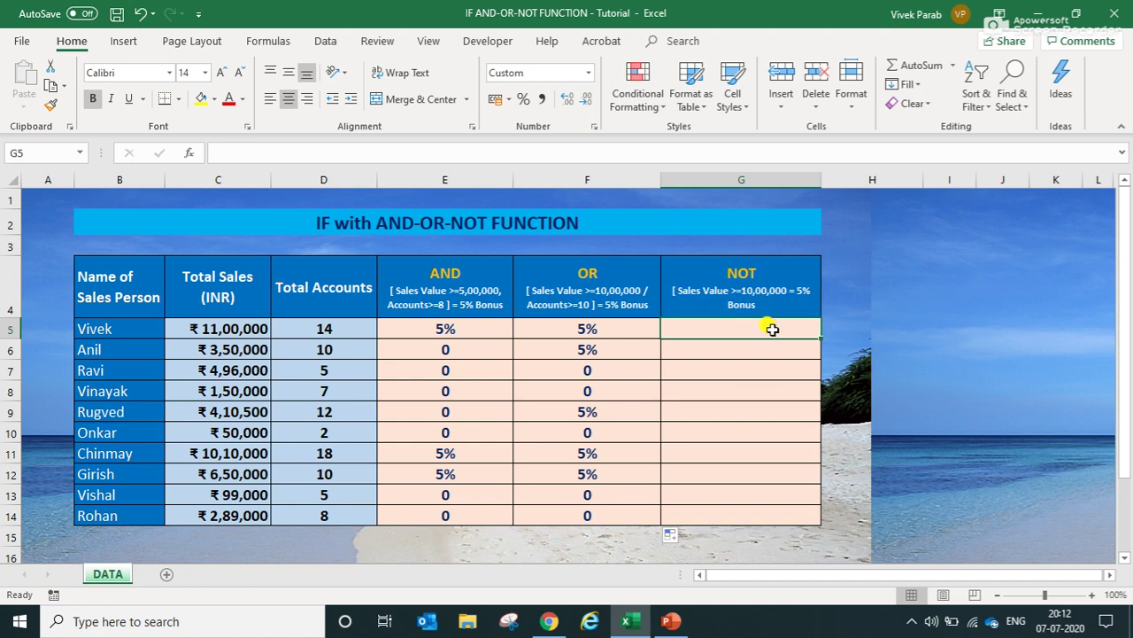
type("=if")
key("Tab")
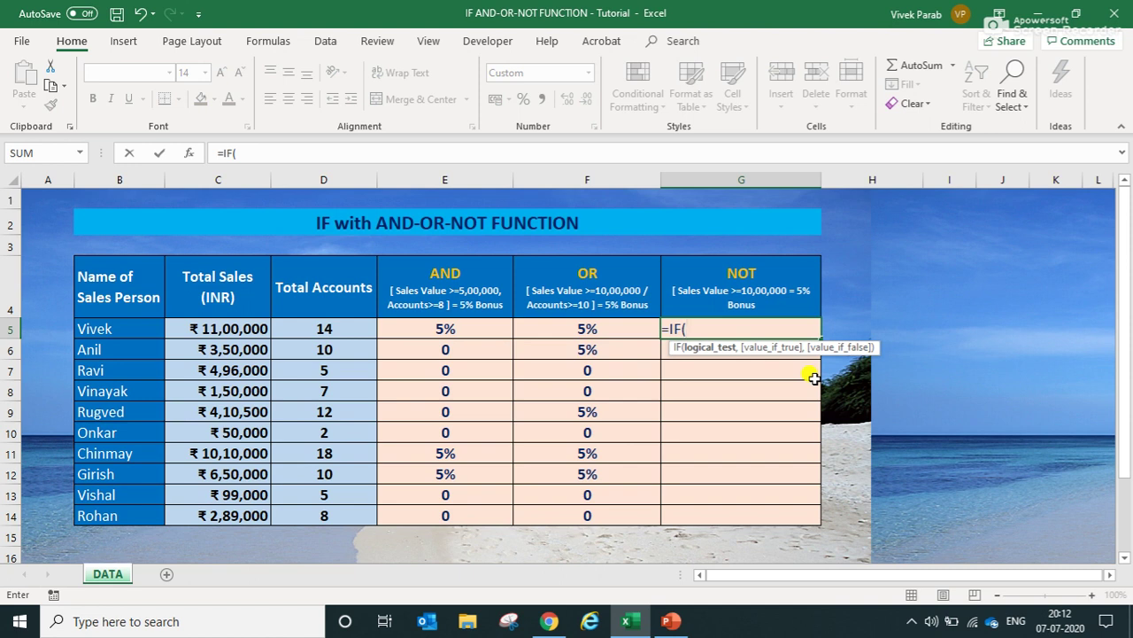
type("not")
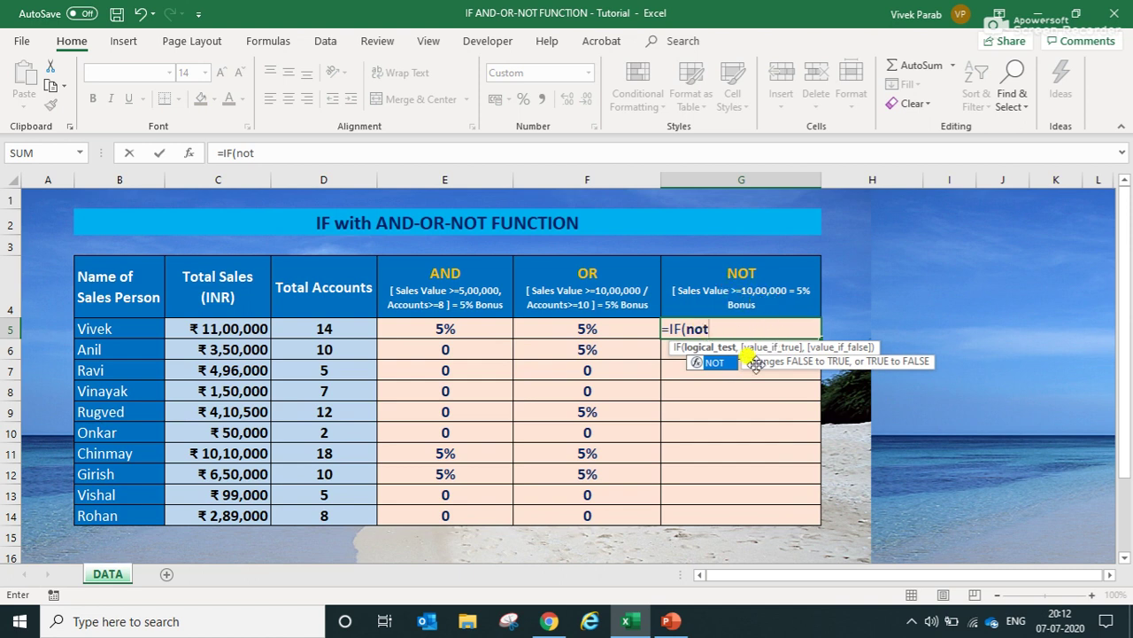
key("Tab")
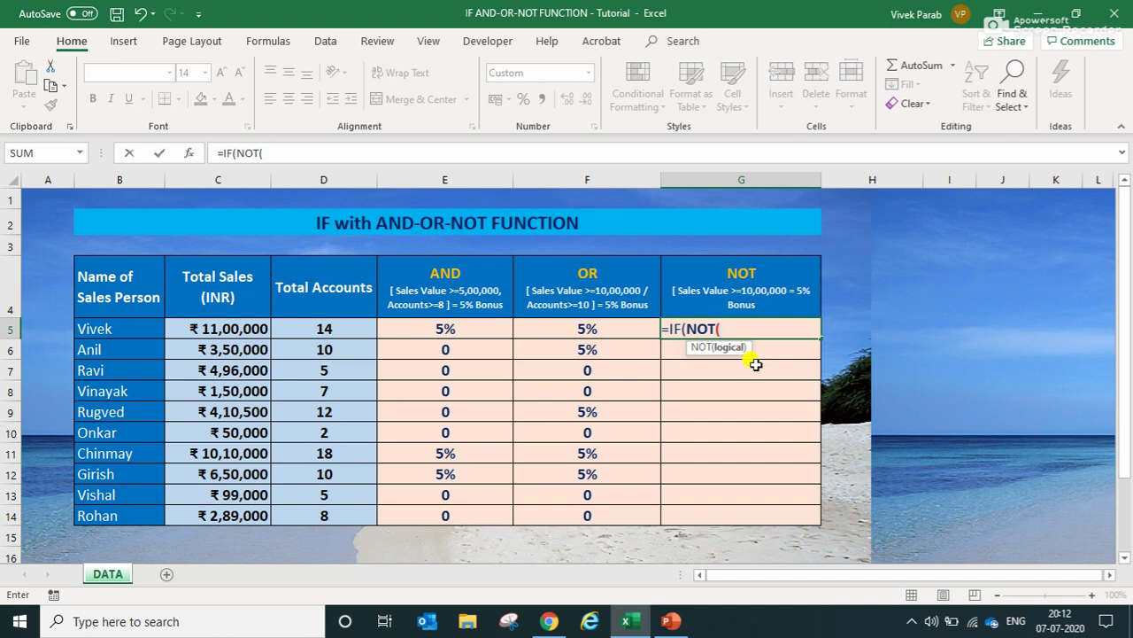
left_click(256, 324)
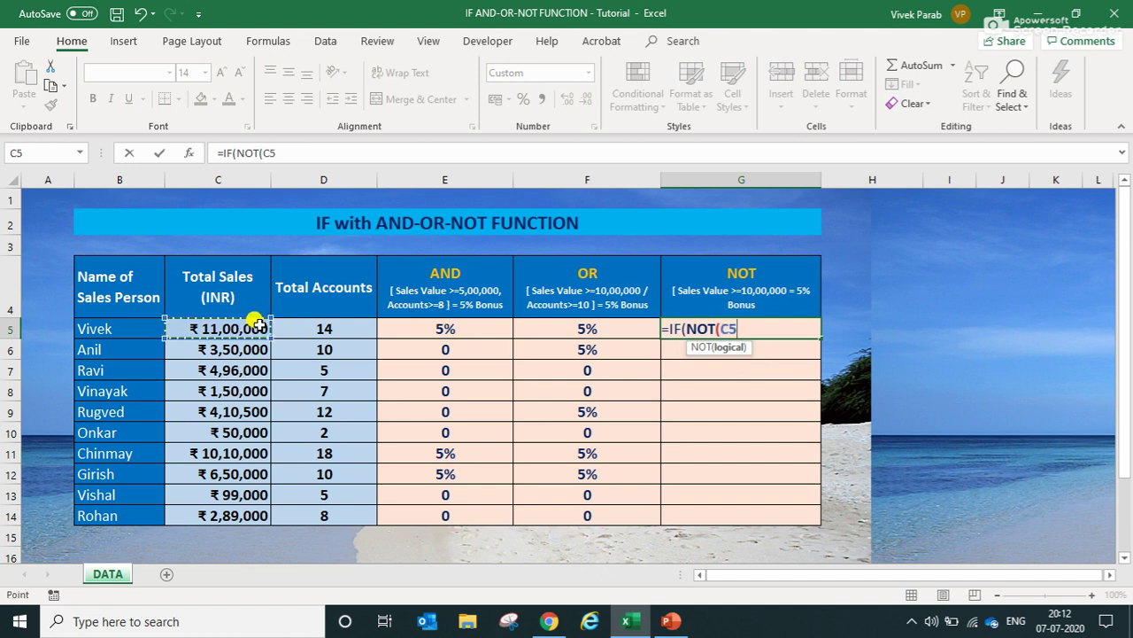
type(">=1000000")
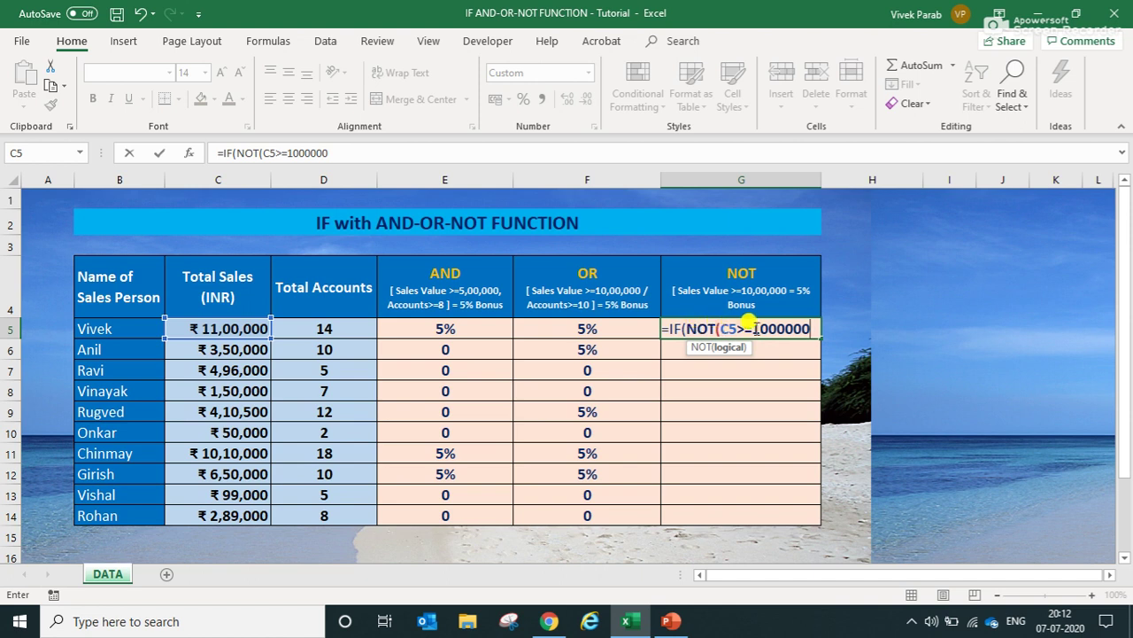
type(",")
key("BackSpace")
type("),")
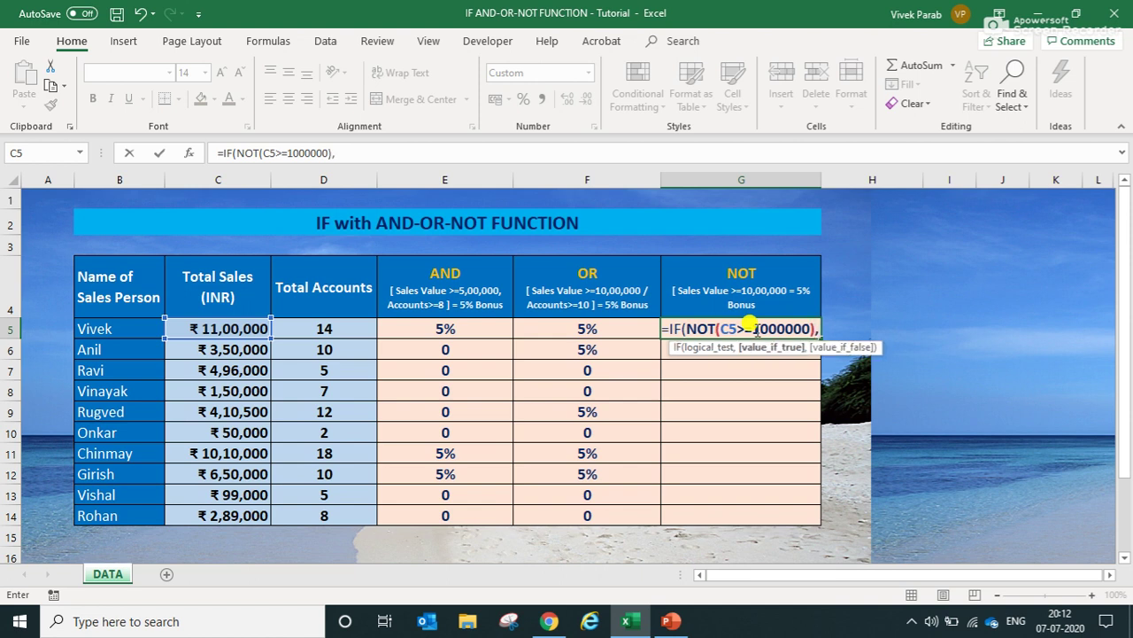
Complete the G5 formula so it returns "0" if true and "5%" if false, and enter it
type("\"")
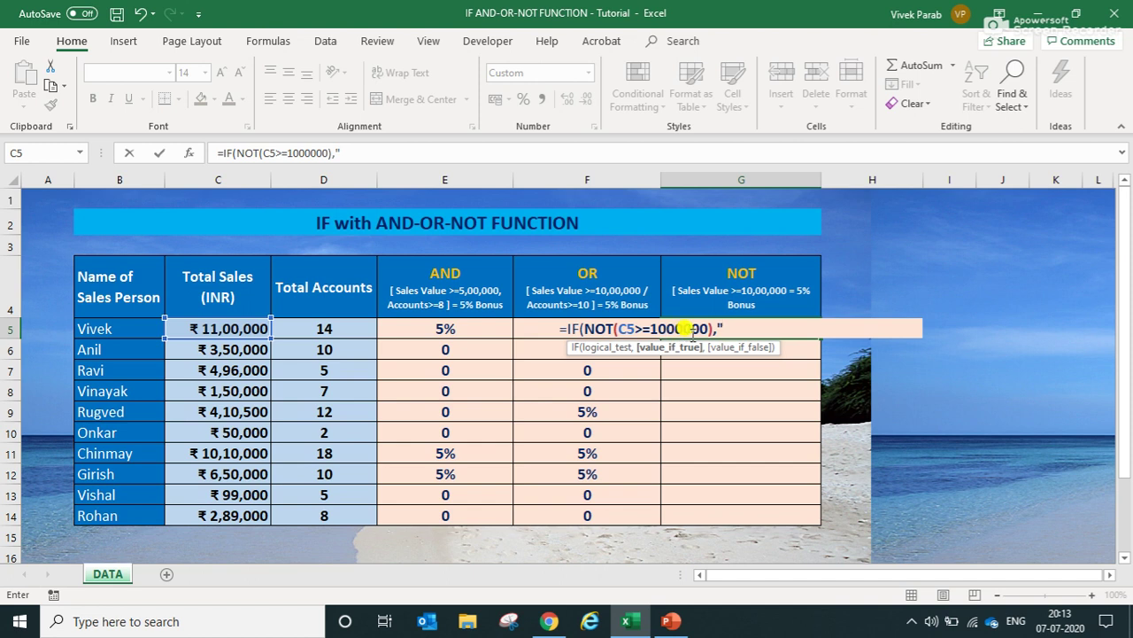
type("0\",")
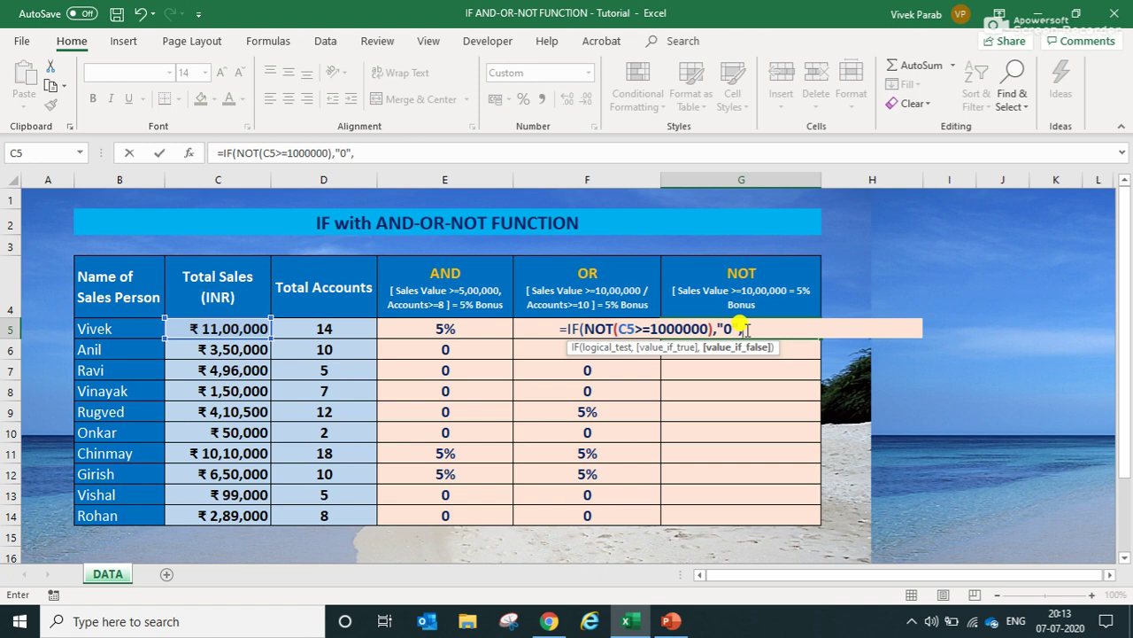
type("5%\")")
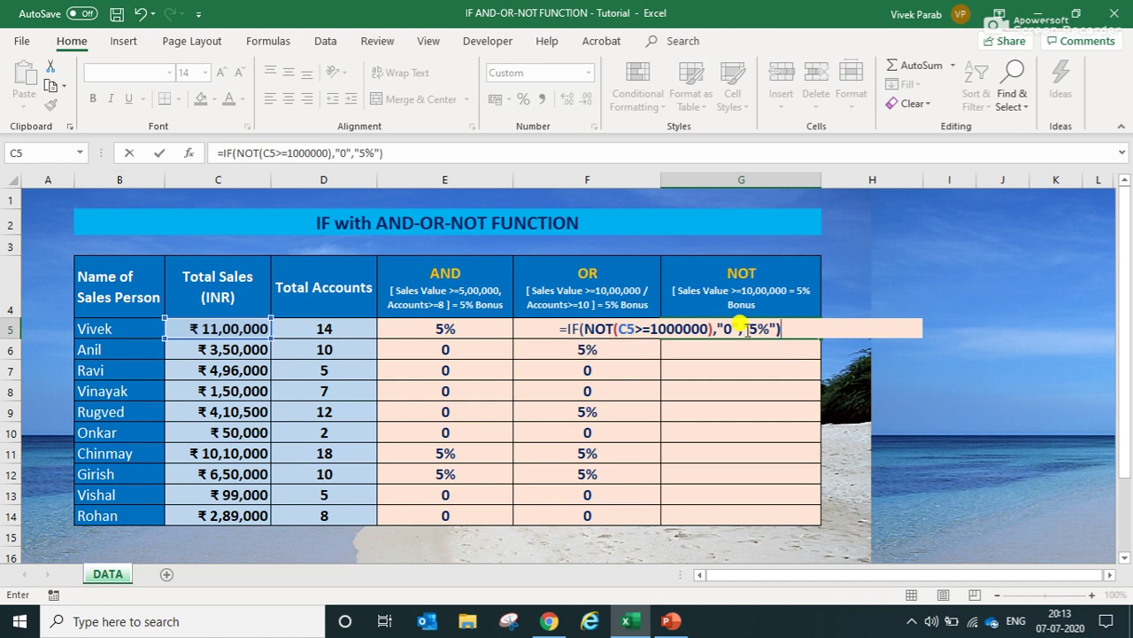
key("Return")
Fill the NOT bonus formula from G5 down through G14, then reselect G5
left_click(741, 329)
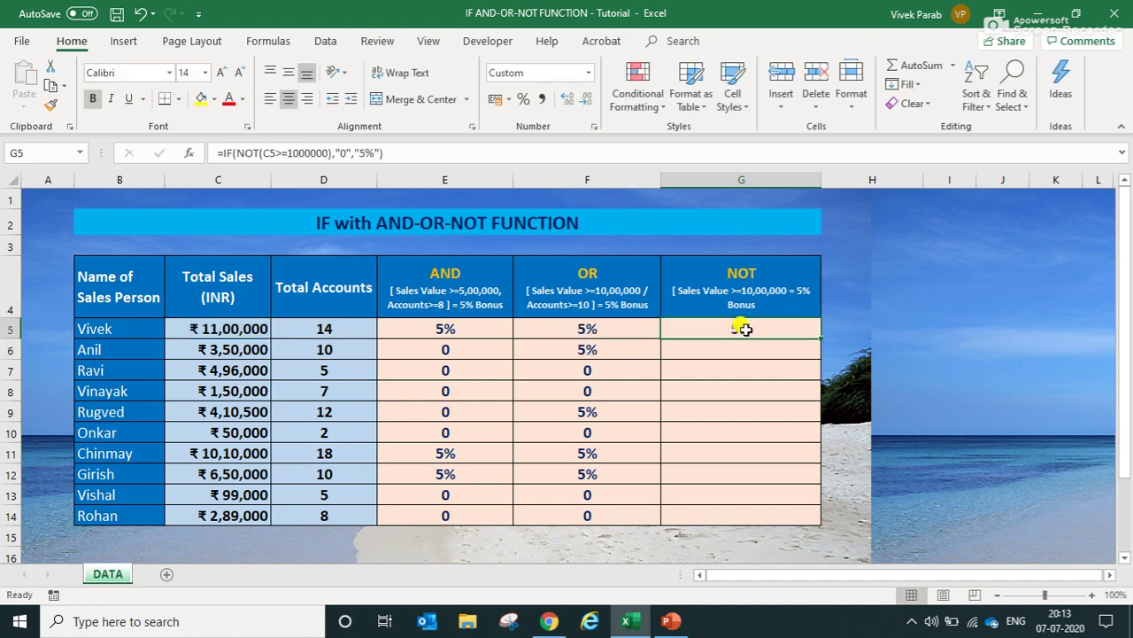
double_click(820, 339)
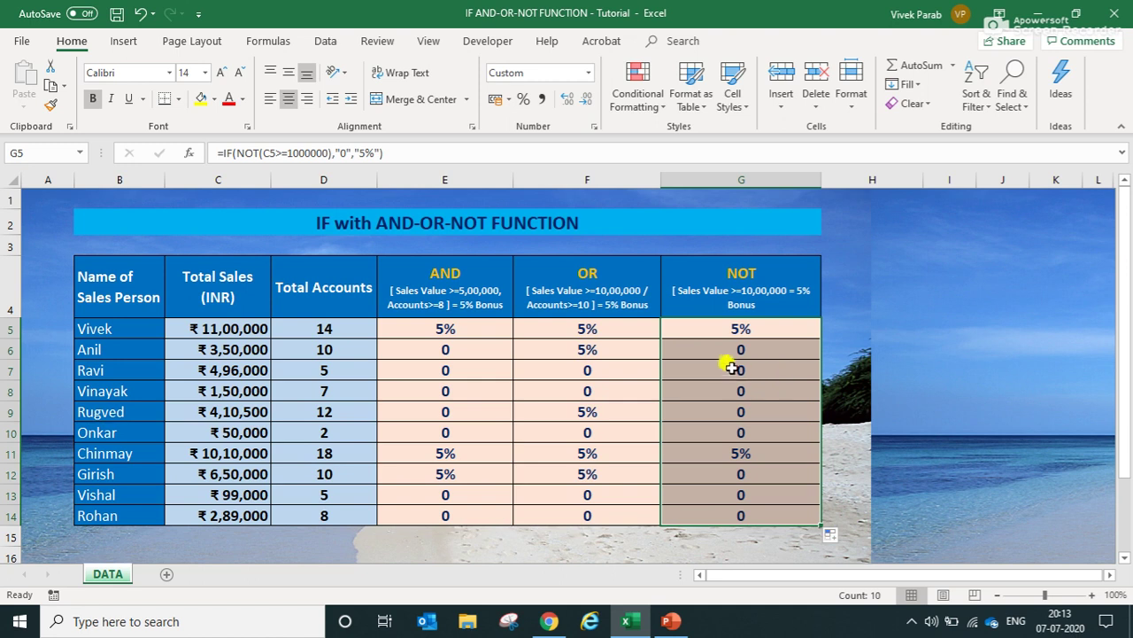
left_click(721, 327)
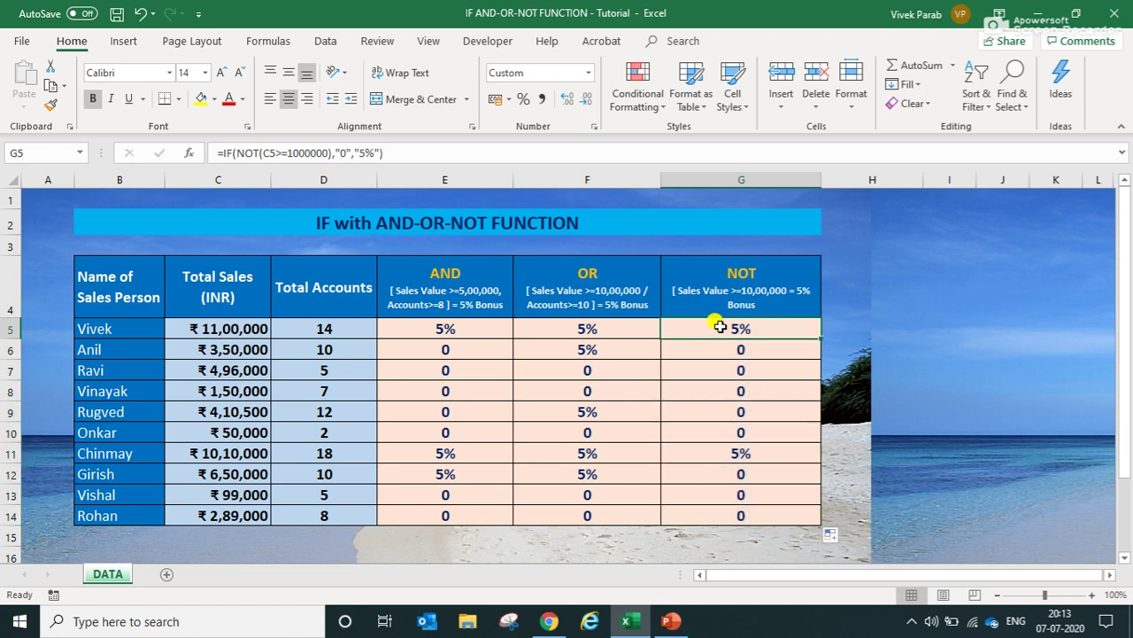
Review the NOT formulas in G5 and G11 and the AND, OR and NOT criteria in the row 4 headers
left_click(714, 455, "ctrl")
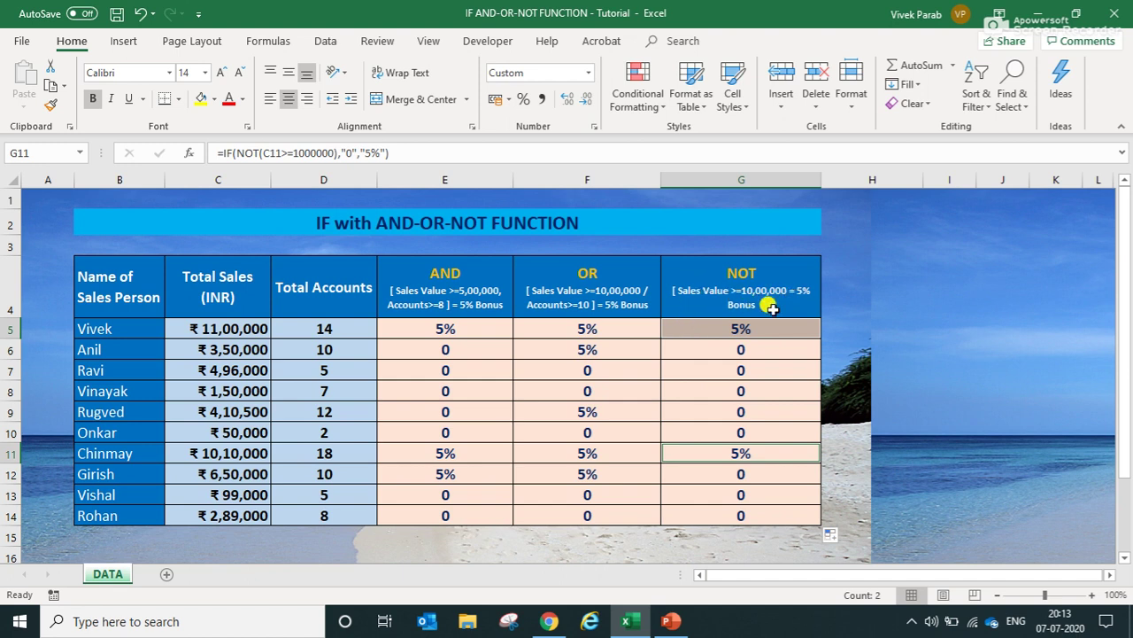
left_click(749, 330)
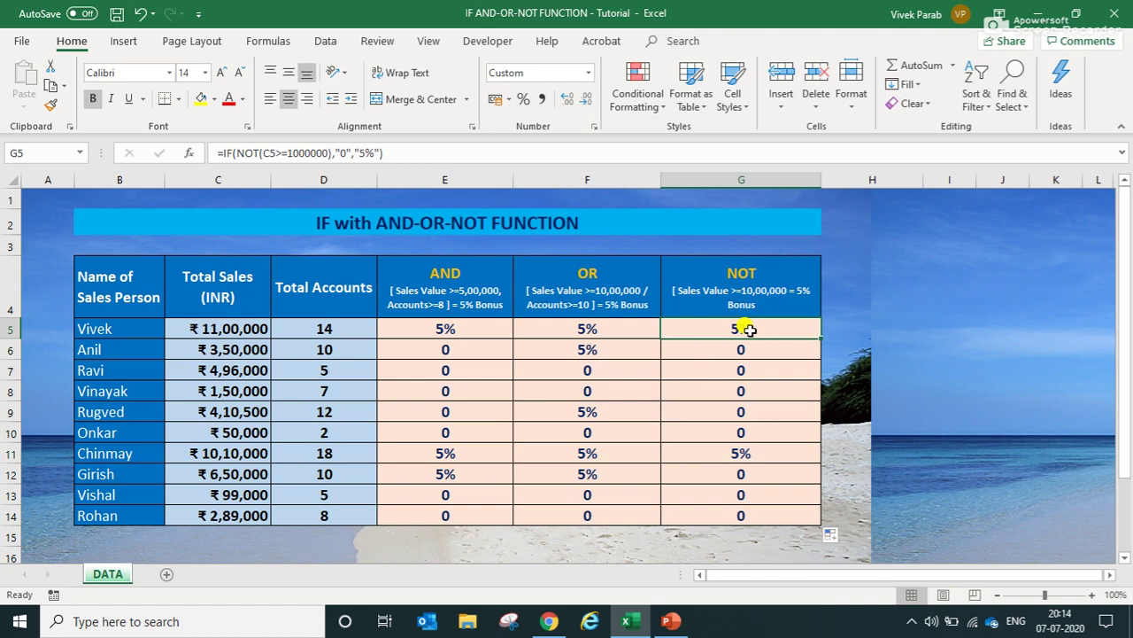
left_click(232, 153)
left_click(739, 453)
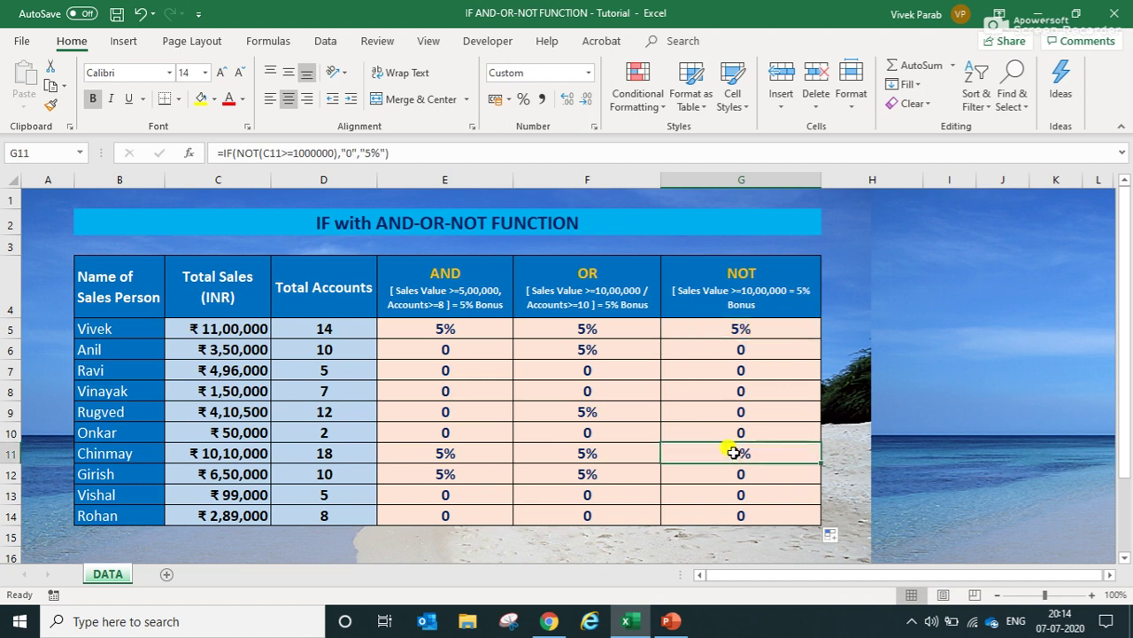
left_click(461, 309)
left_click(537, 300)
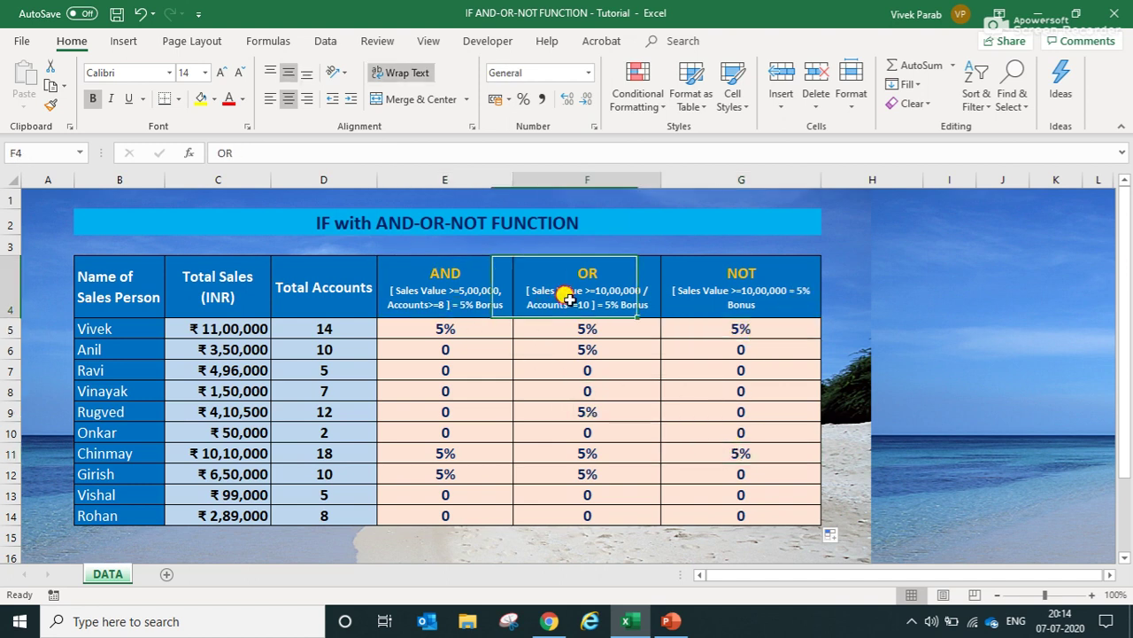
left_click(732, 301)
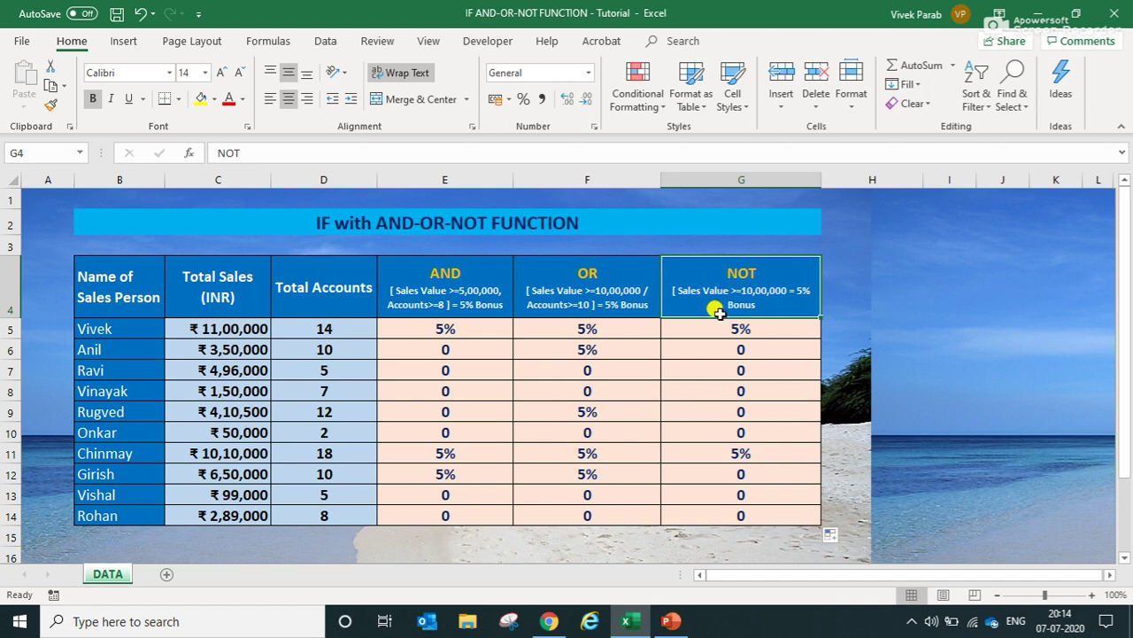